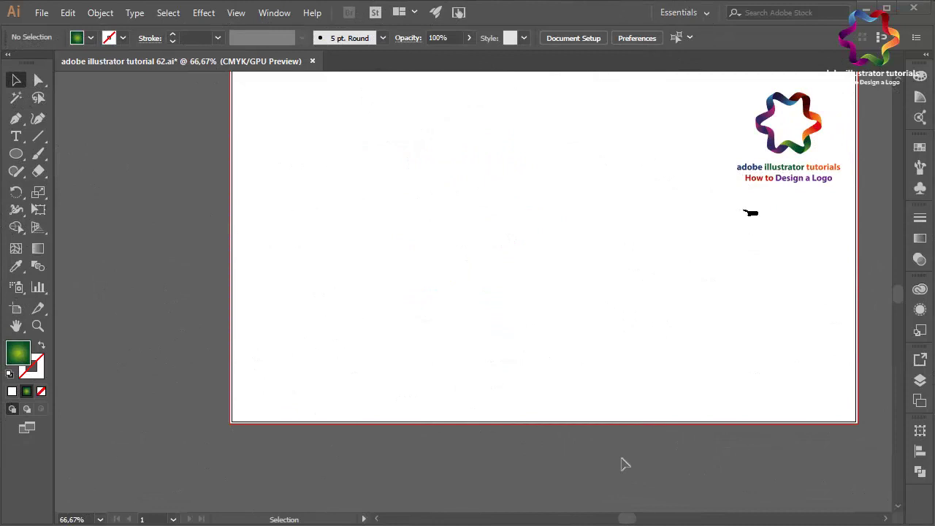
# Step: Fit the artboard in the window, zooming the view from 66.67% to 81%
pyautogui.hotkey('ctrl', '0')
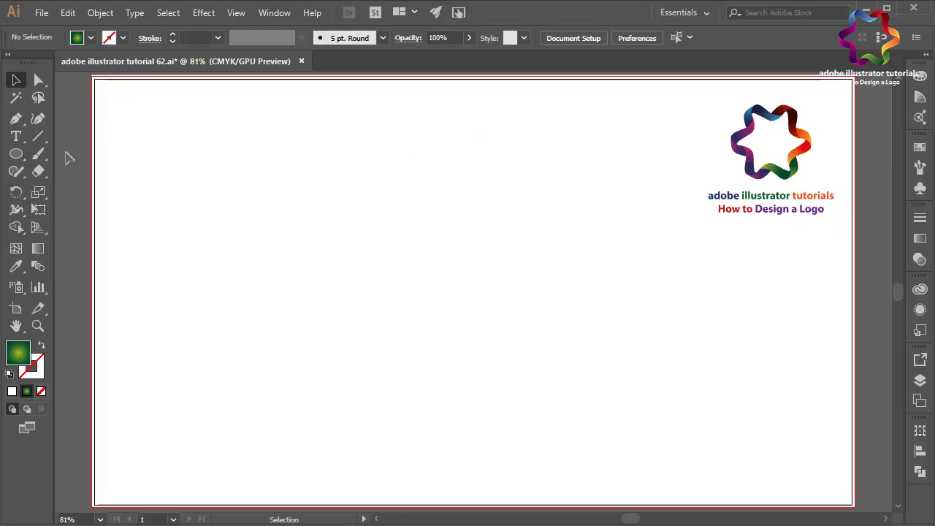
pyautogui.click(16, 154)
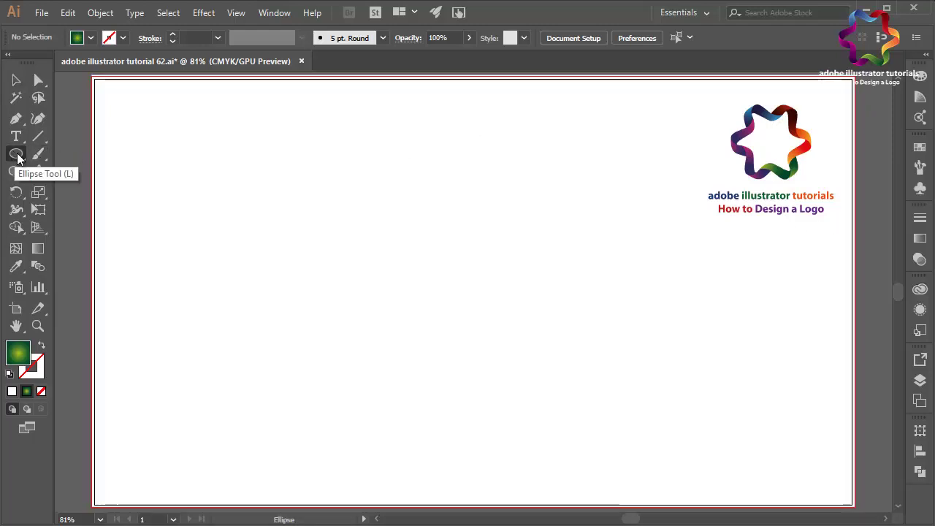
# Step: Draw a large circle left of the page centre and fill it with red
pyautogui.moveTo(274, 130)
pyautogui.mouseDown()
pyautogui.moveTo(595, 382)
pyautogui.moveTo(505, 317)
pyautogui.moveTo(509, 336)
pyautogui.mouseUp()
pyautogui.click(16, 80)
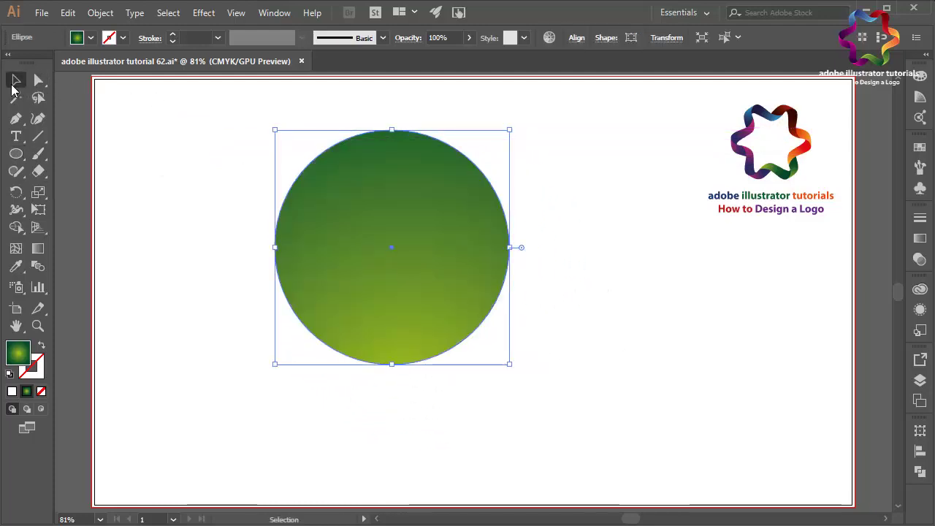
pyautogui.click(918, 148)
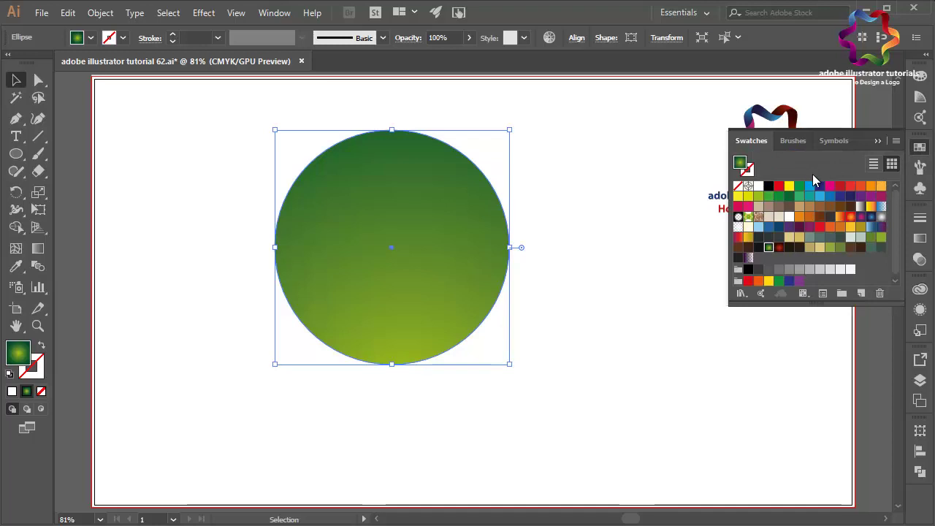
pyautogui.click(840, 186)
pyautogui.click(882, 142)
pyautogui.hotkey('ctrl', 'shift', 'a')
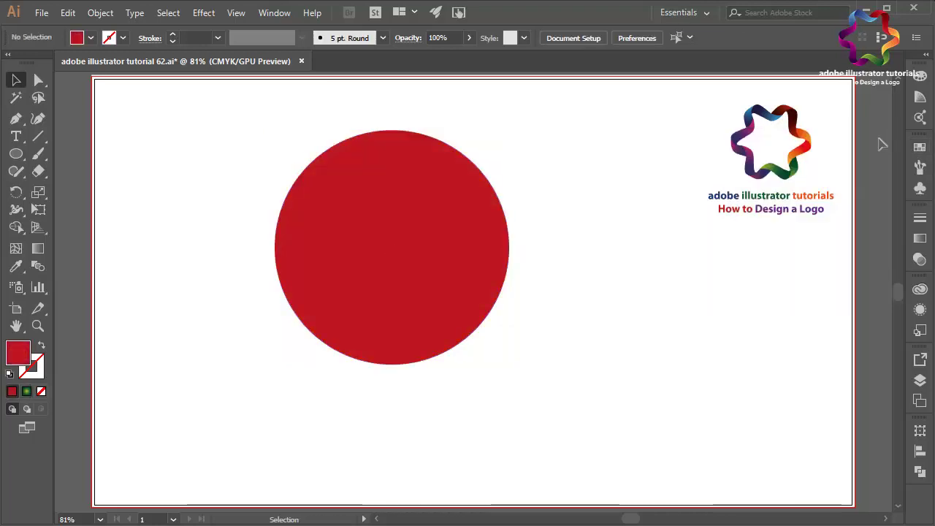
pyautogui.click(16, 119)
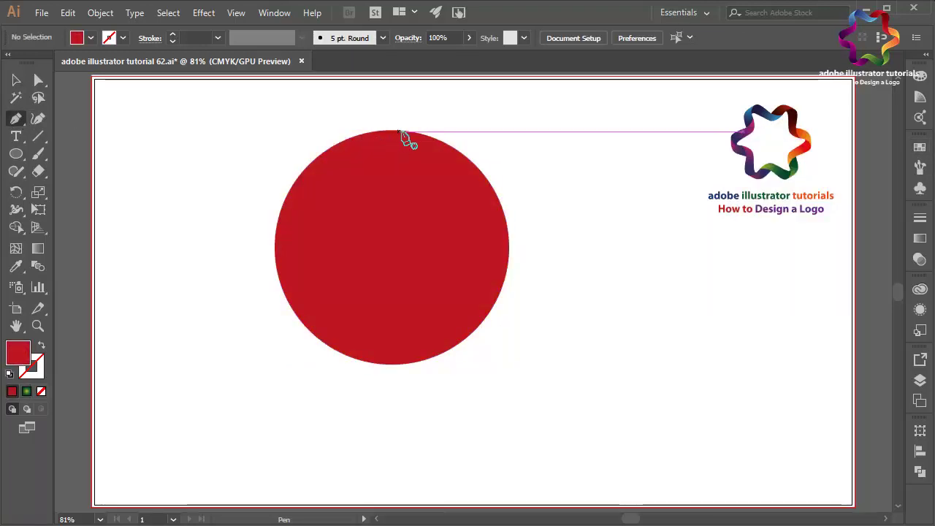
# Step: Draw a closed S-shaped Pen path running across the red circle
pyautogui.click(431, 137)
pyautogui.moveTo(378, 160); pyautogui.dragTo(364, 198)
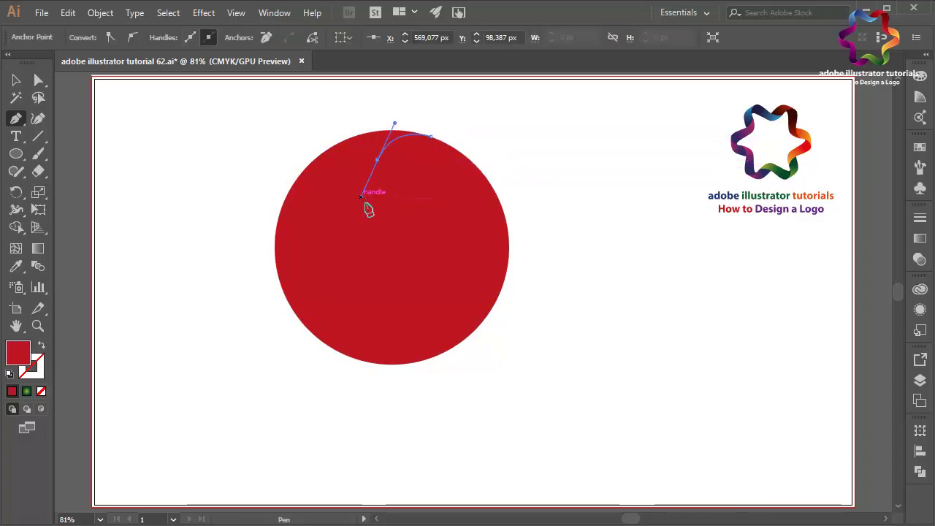
pyautogui.moveTo(442, 250); pyautogui.dragTo(449, 258)
pyautogui.moveTo(487, 291); pyautogui.dragTo(486, 288)
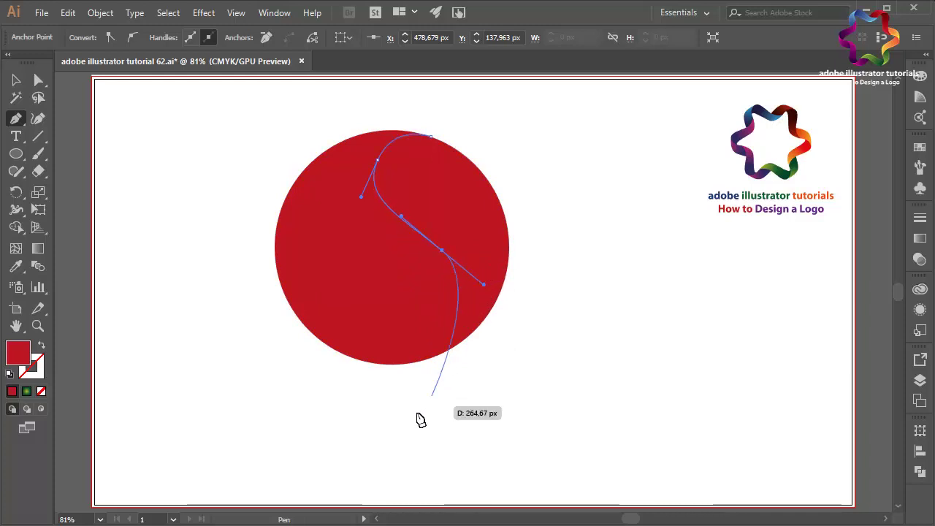
pyautogui.moveTo(392, 377); pyautogui.dragTo(302, 392)
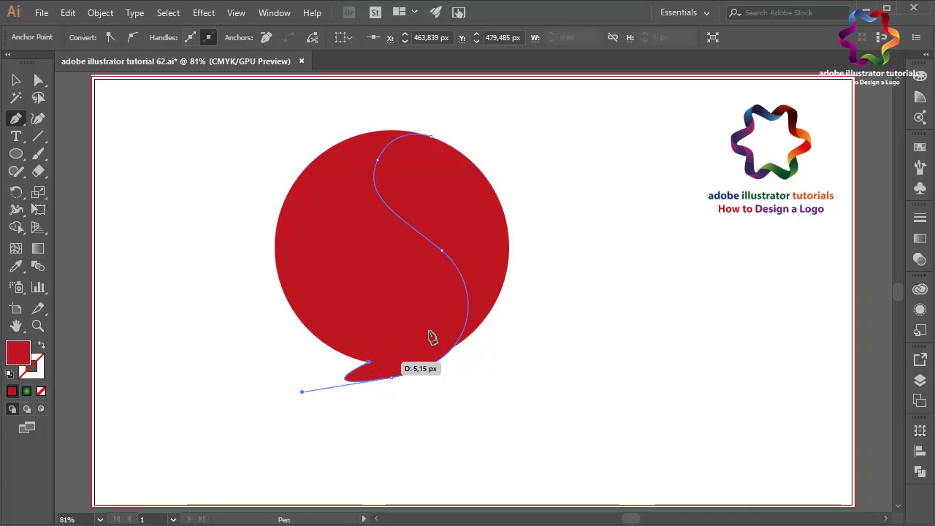
pyautogui.moveTo(434, 300); pyautogui.dragTo(437, 247)
pyautogui.moveTo(350, 163); pyautogui.dragTo(388, 210)
pyautogui.moveTo(430, 280); pyautogui.dragTo(439, 286)
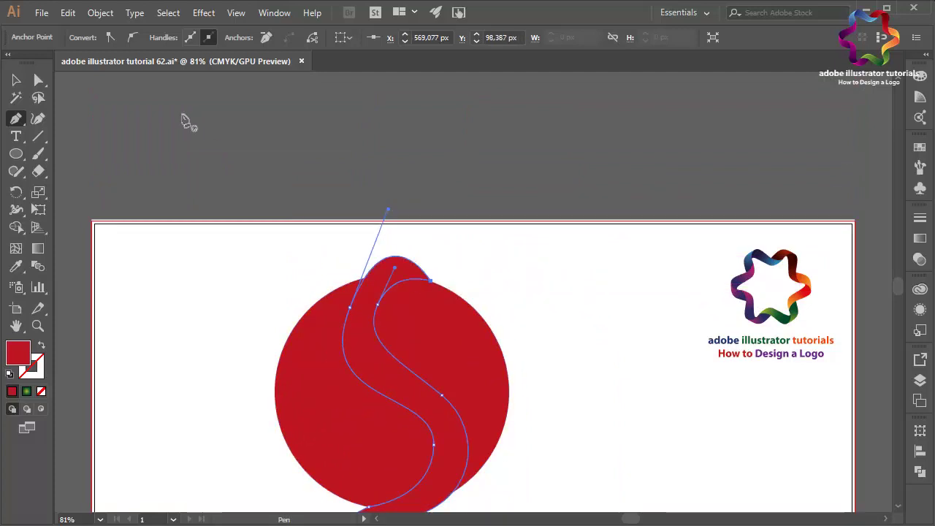
# Step: Smooth the S path's top and left points and fill it with white
pyautogui.click(39, 80)
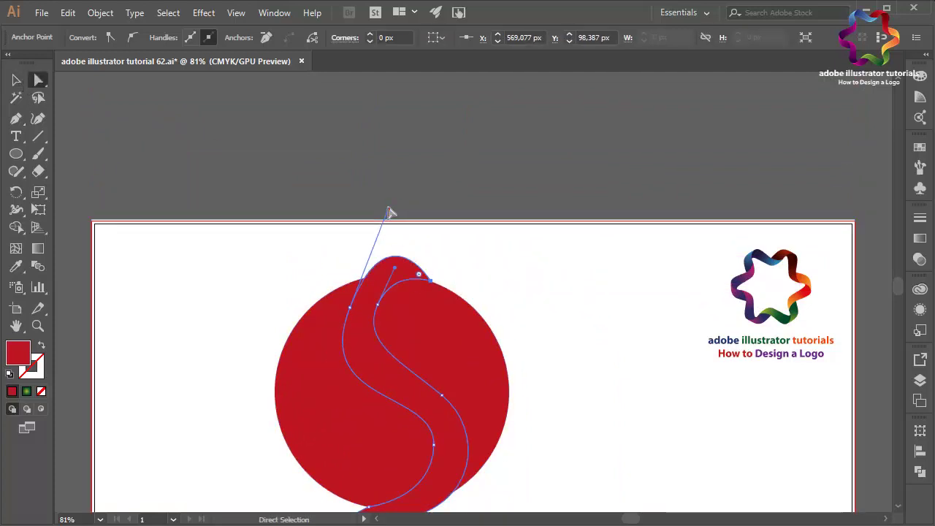
pyautogui.moveTo(388, 211); pyautogui.dragTo(376, 244)
pyautogui.moveTo(355, 313); pyautogui.dragTo(340, 397)
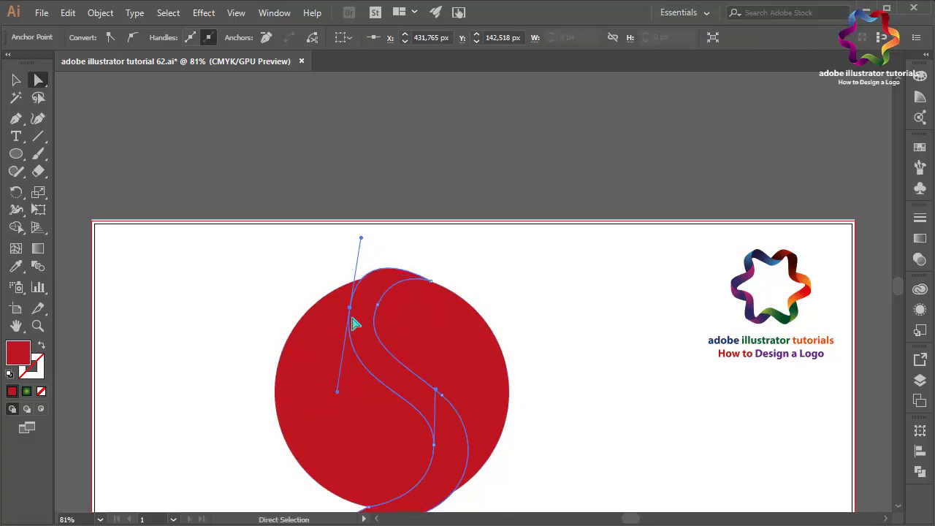
pyautogui.moveTo(352, 310); pyautogui.dragTo(339, 308)
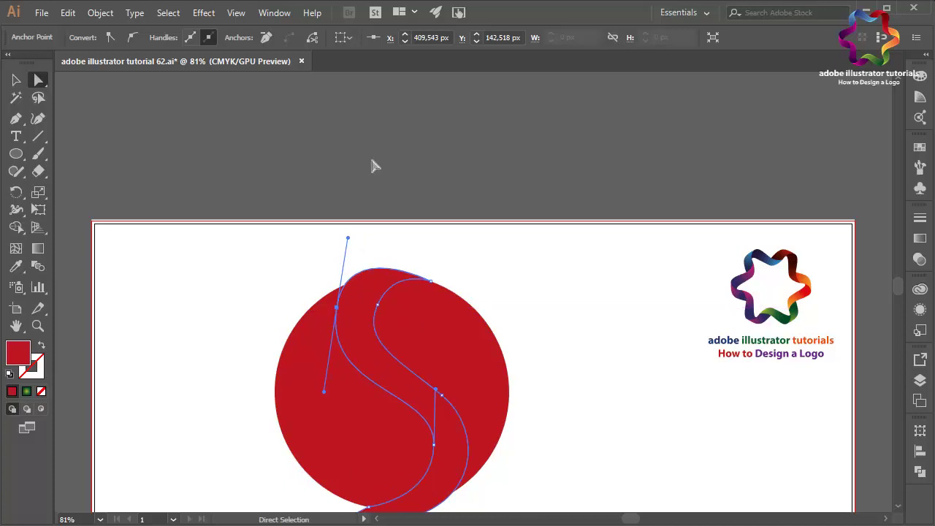
pyautogui.click(913, 149)
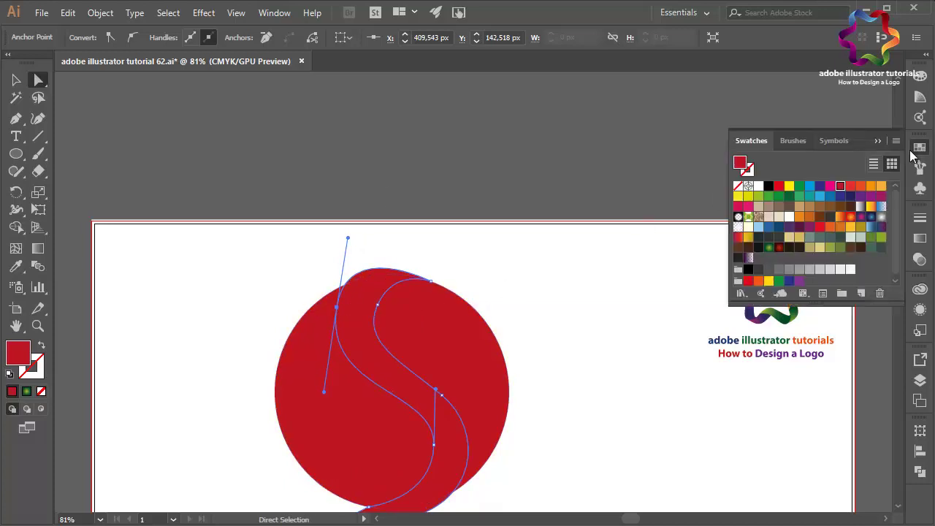
pyautogui.click(758, 186)
pyautogui.click(895, 141)
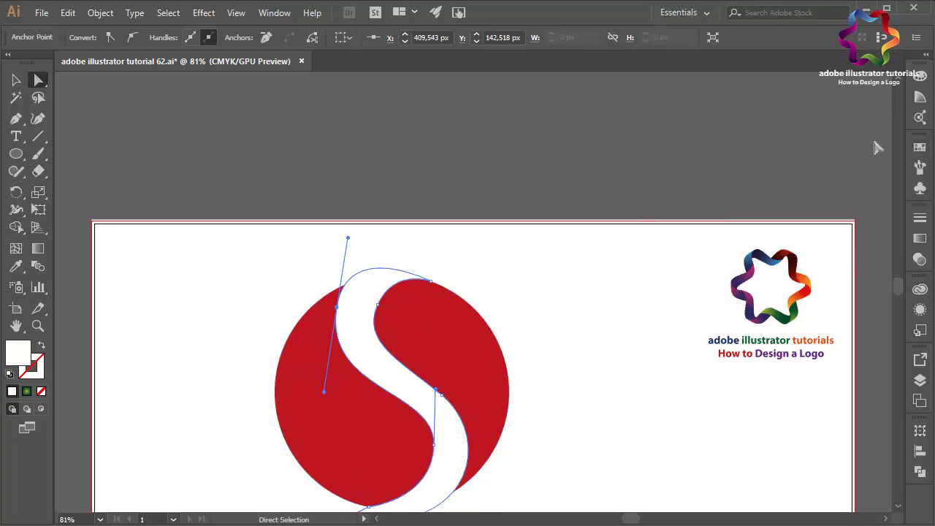
pyautogui.scroll(-3, 550, 247)
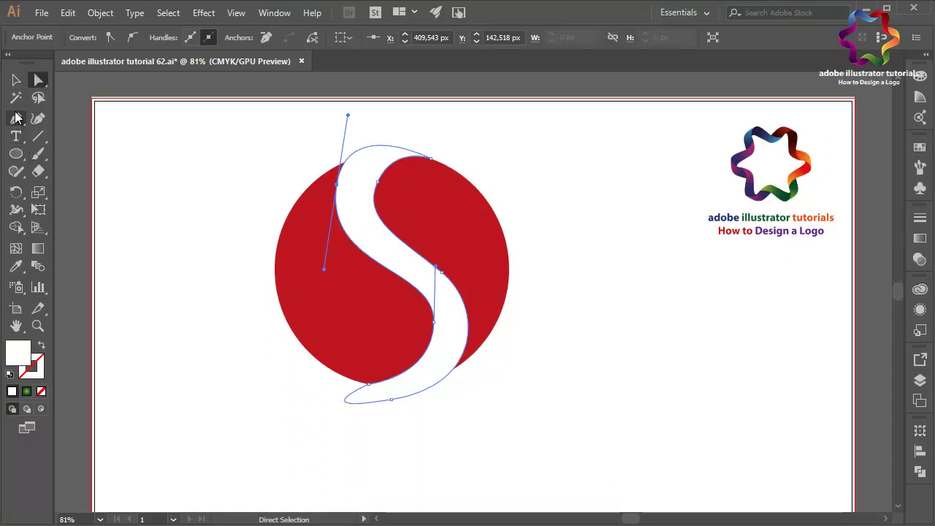
# Step: Draw a closed curved shape over the circle's left side, starting at its upper-left edge
pyautogui.click(313, 184)
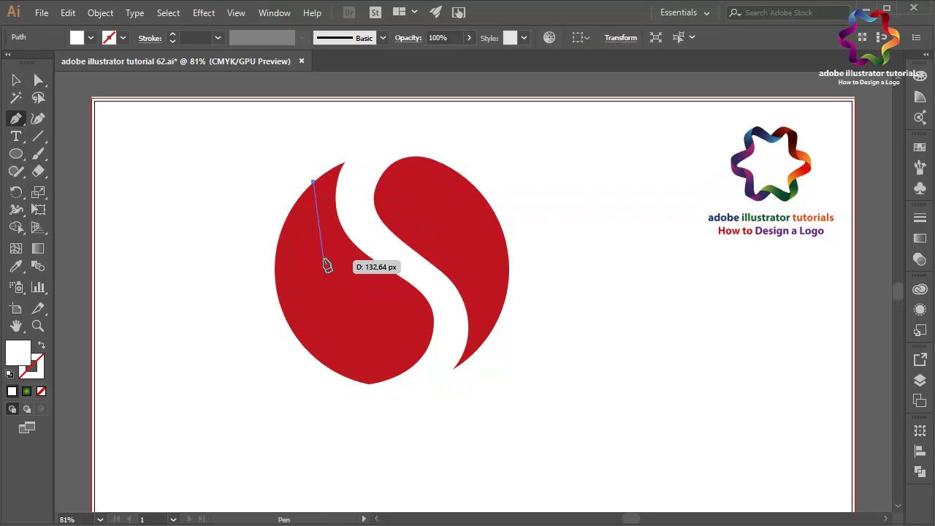
pyautogui.moveTo(322, 263); pyautogui.dragTo(380, 315)
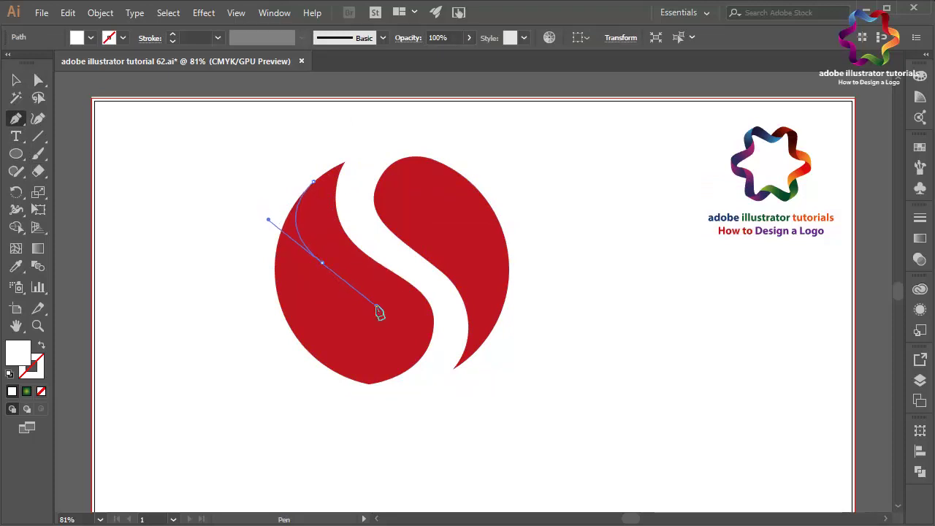
pyautogui.moveTo(386, 336); pyautogui.dragTo(372, 358)
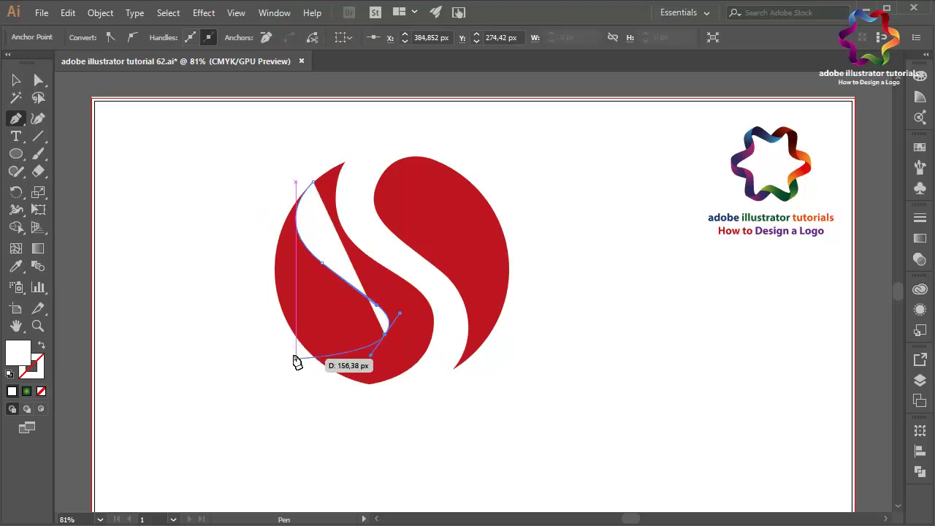
pyautogui.moveTo(293, 336); pyautogui.dragTo(265, 300)
pyautogui.click(294, 335)
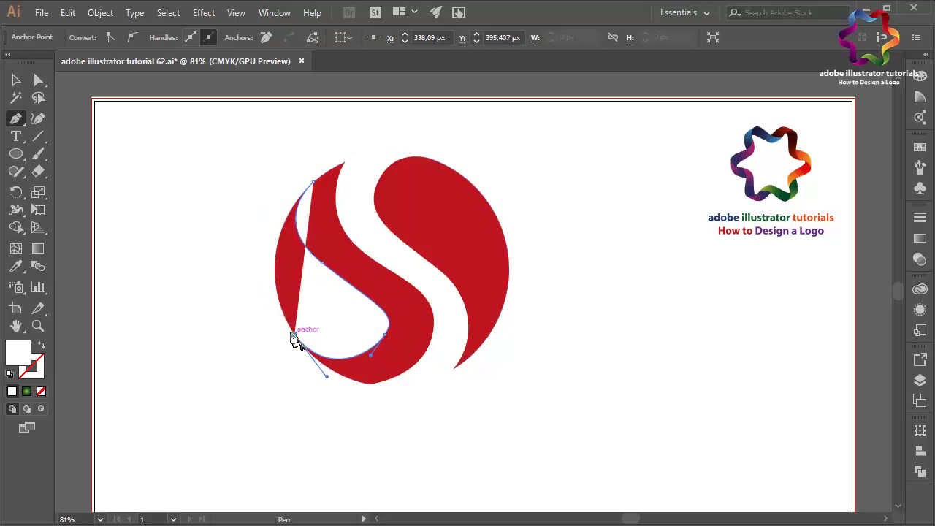
pyautogui.click(265, 320)
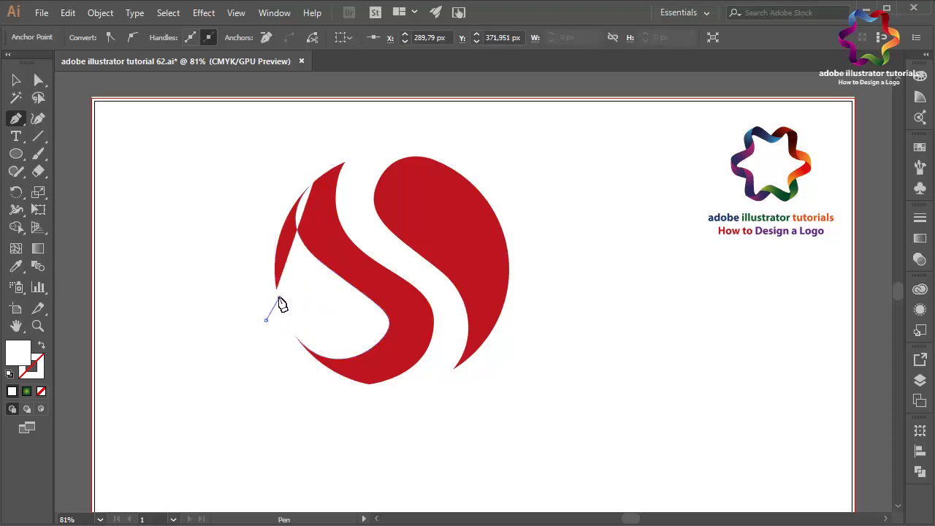
pyautogui.click(279, 297)
pyautogui.moveTo(327, 313); pyautogui.dragTo(349, 294)
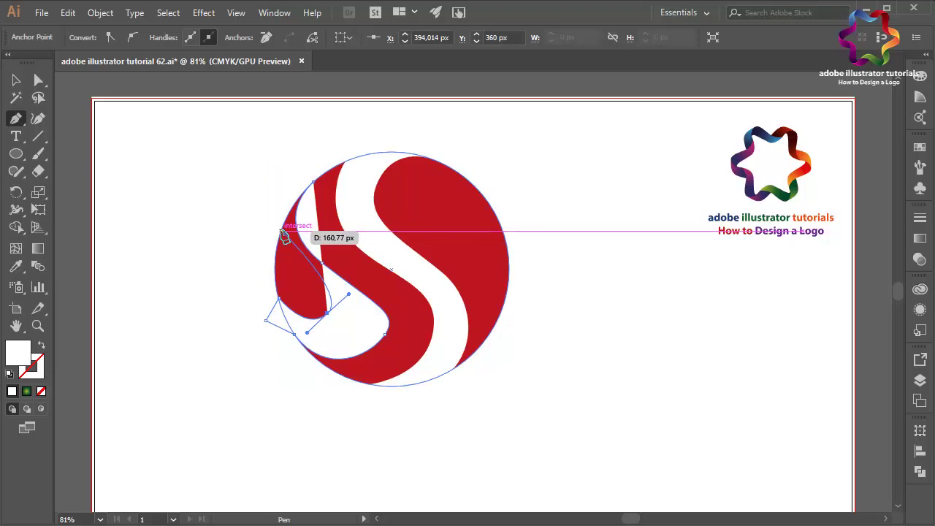
pyautogui.click(314, 184)
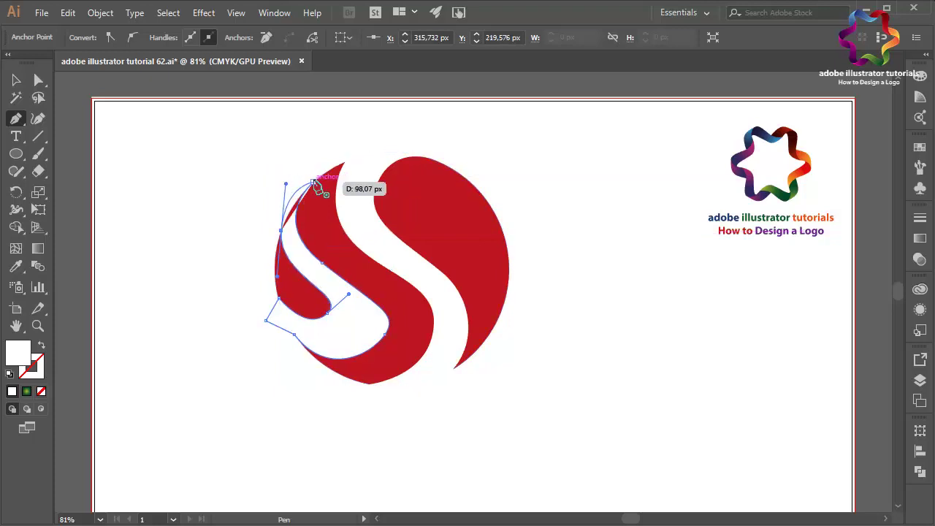
# Step: Move the new shape's bottom and left points to refine the hooked curl
pyautogui.click(38, 81)
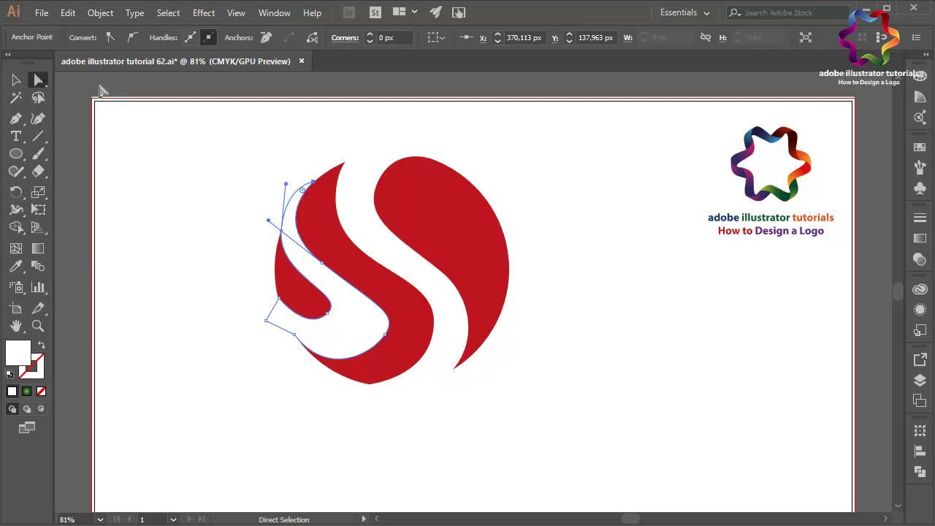
pyautogui.click(149, 89)
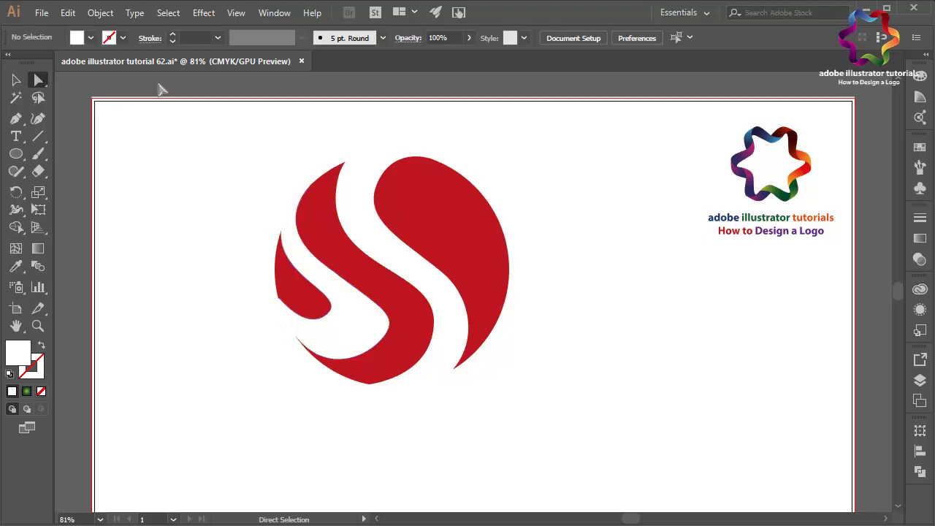
pyautogui.click(391, 332)
pyautogui.click(387, 337)
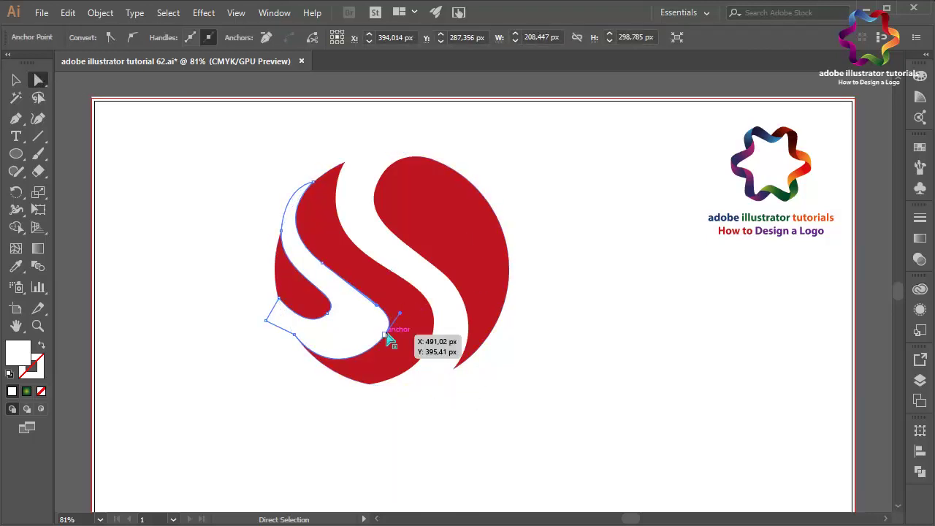
pyautogui.moveTo(387, 337); pyautogui.dragTo(379, 346)
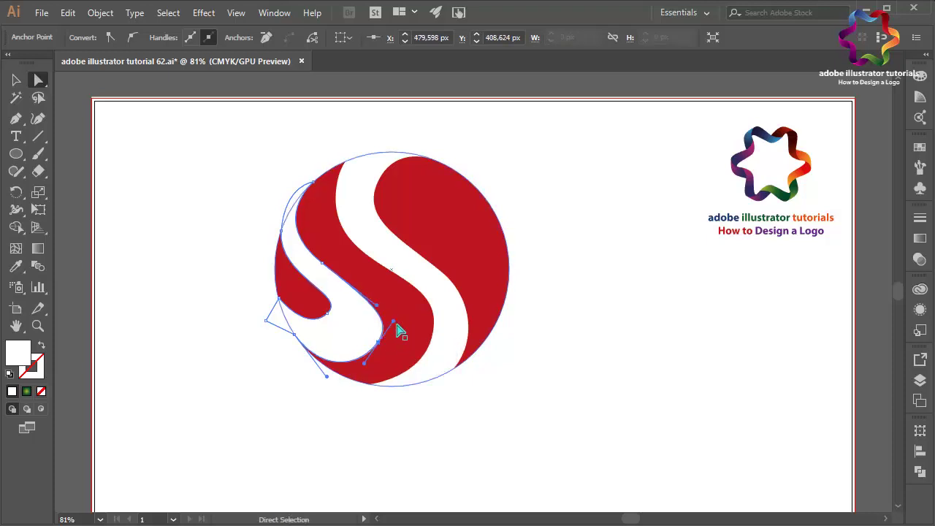
pyautogui.click(250, 430)
pyautogui.click(320, 325)
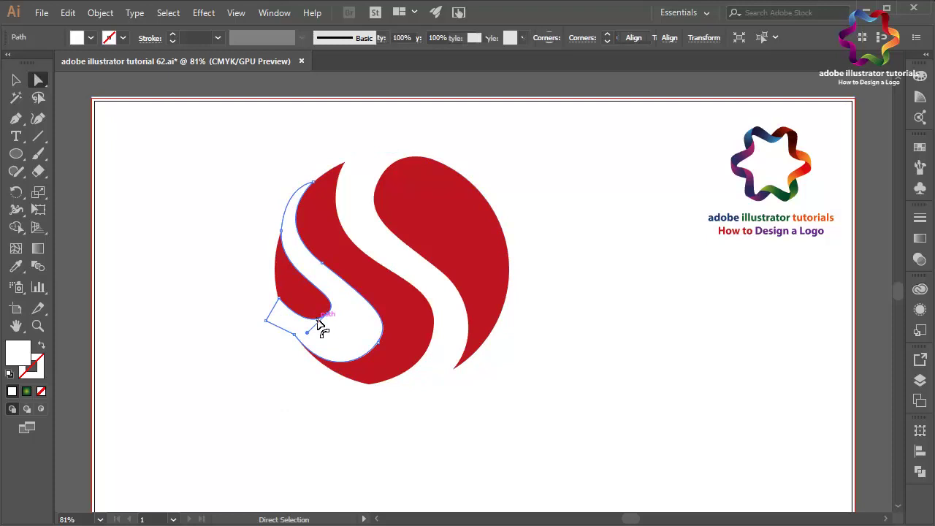
pyautogui.moveTo(277, 300); pyautogui.dragTo(272, 295)
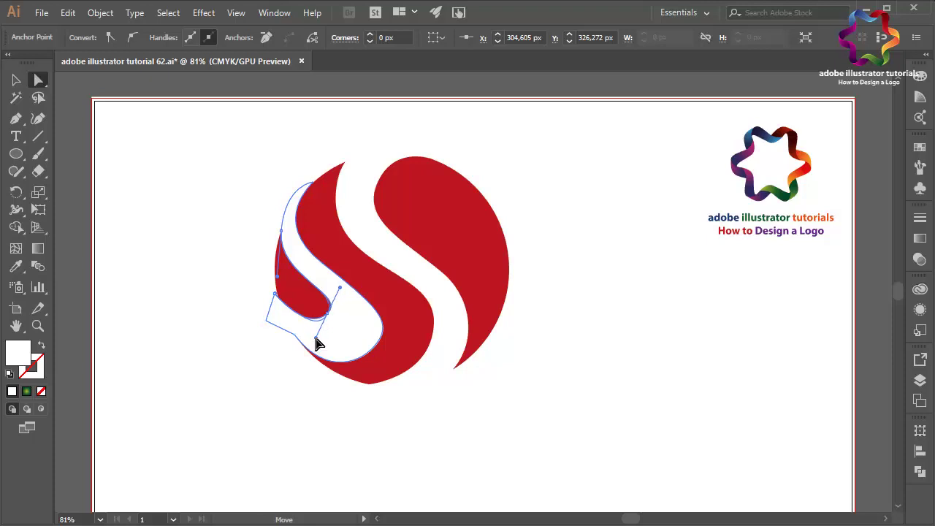
pyautogui.click(226, 373)
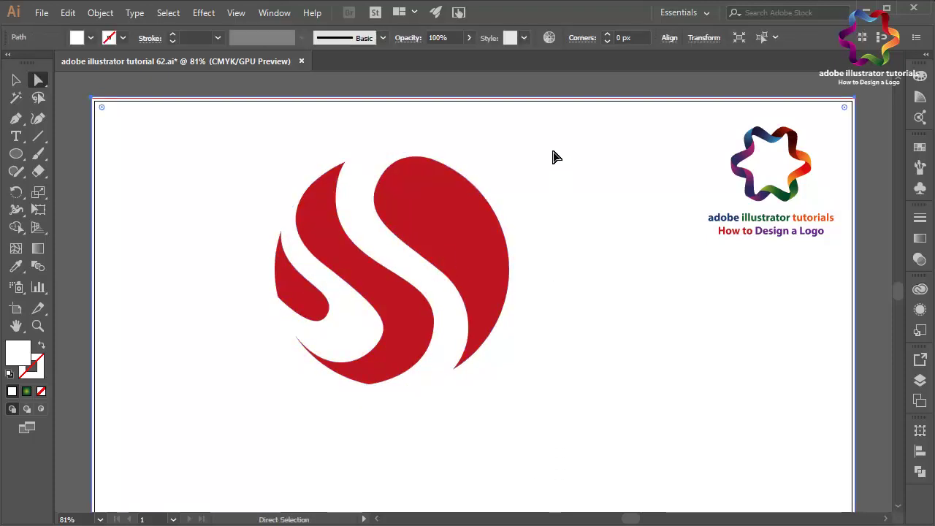
# Step: Cut the S out of the circle with Pathfinder Minus Front
pyautogui.click(18, 78)
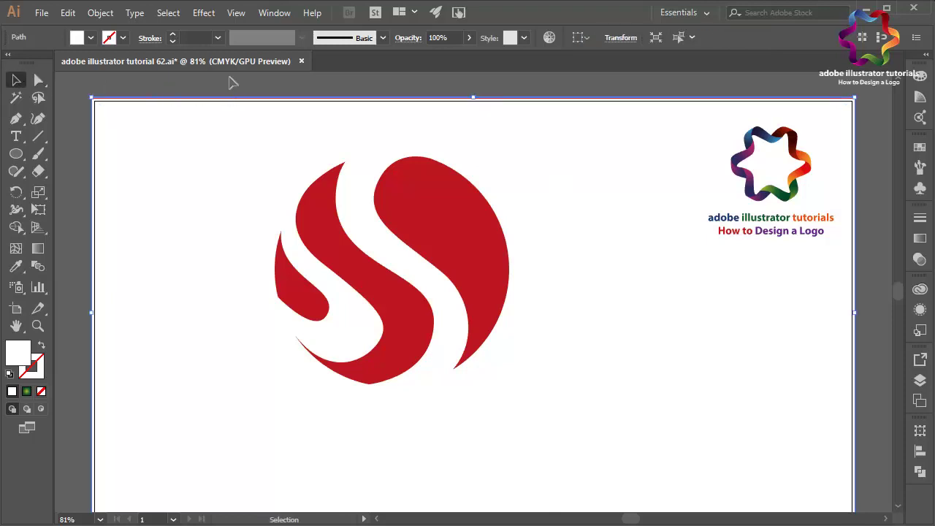
pyautogui.hotkey('ctrl', 'a')
pyautogui.keyDown('shift'); pyautogui.click(553, 354); pyautogui.keyUp('shift')
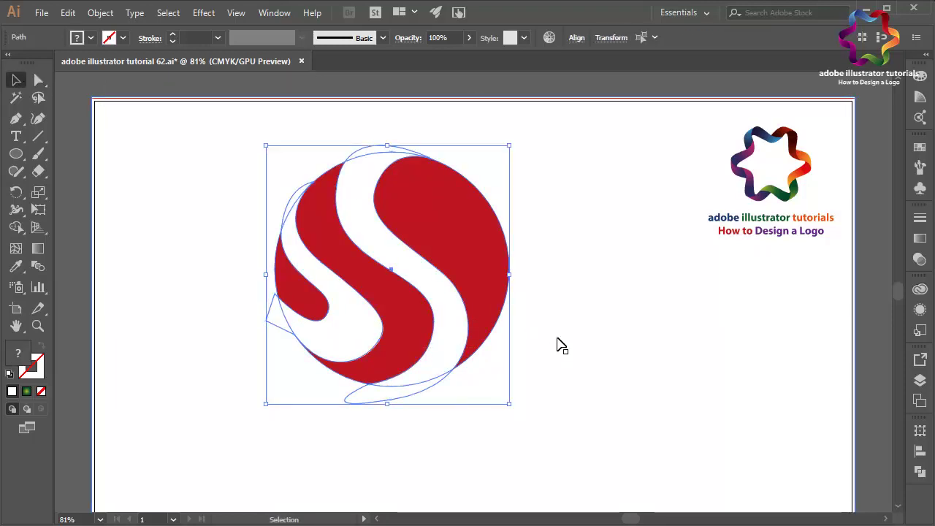
pyautogui.click(921, 476)
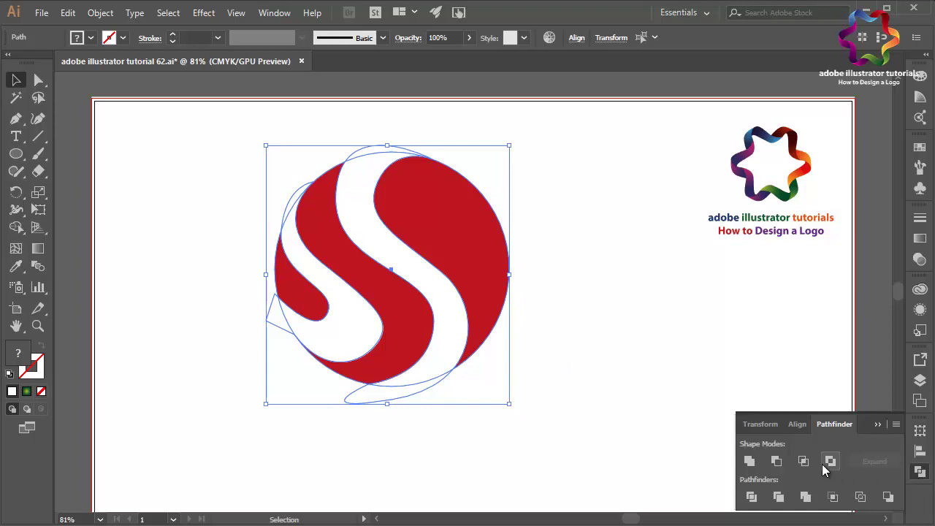
pyautogui.click(771, 464)
pyautogui.click(879, 424)
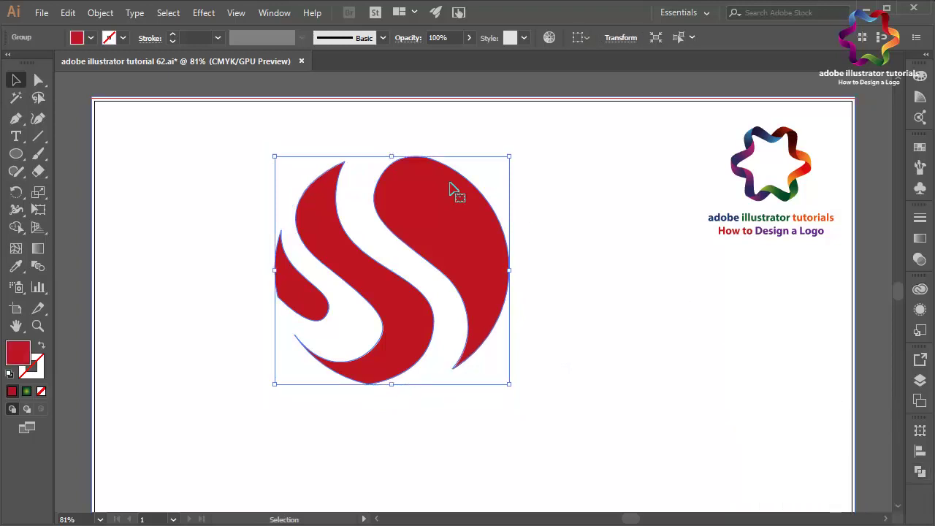
# Step: Ungroup the resulting red pieces and zoom in on the logo
pyautogui.rightClick(458, 309)
pyautogui.click(515, 415)
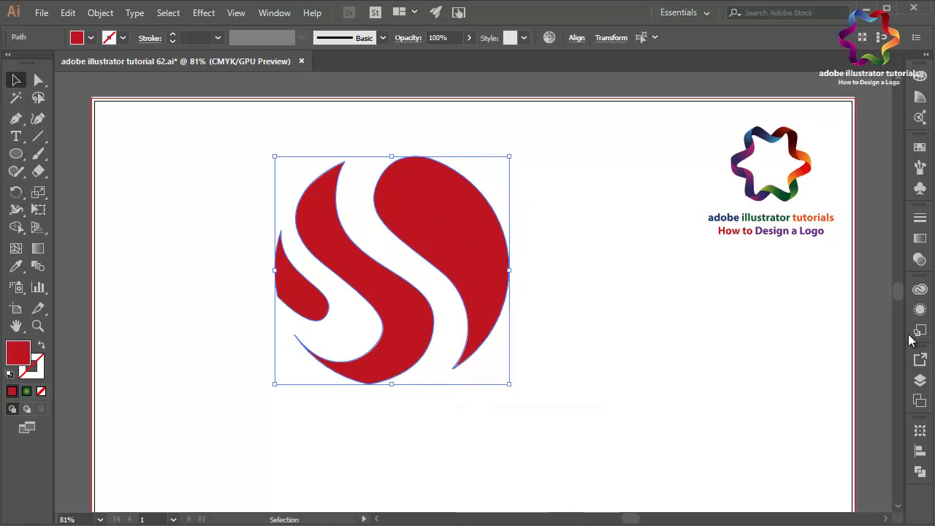
pyautogui.click(854, 343)
pyautogui.hotkey('ctrl', '+')
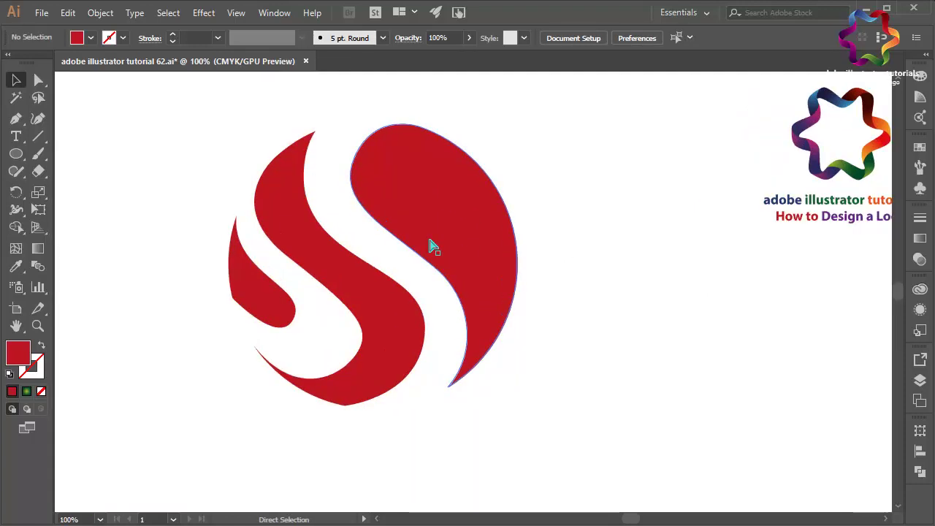
# Step: Zoom in and draw a closed crescent path along the bottom of the right red piece
pyautogui.click(431, 247)
pyautogui.hotkey('ctrl', '+')
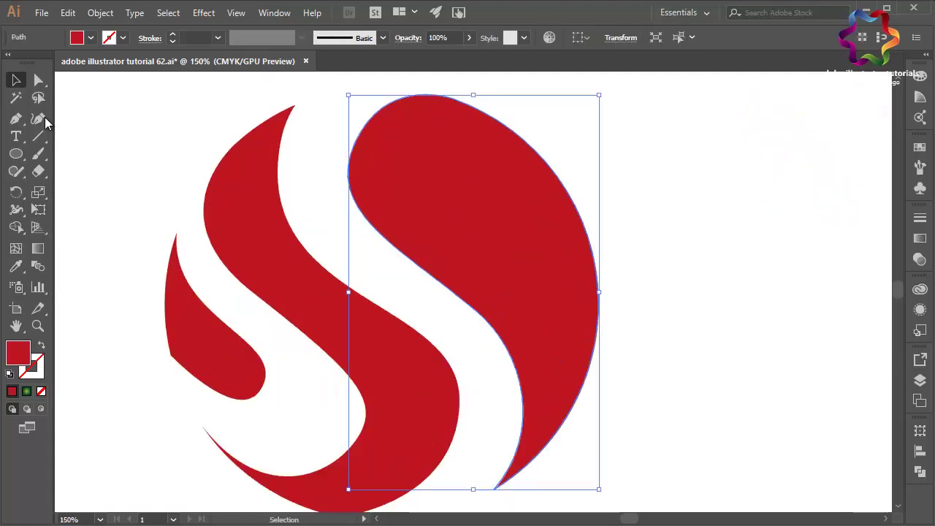
pyautogui.click(194, 156)
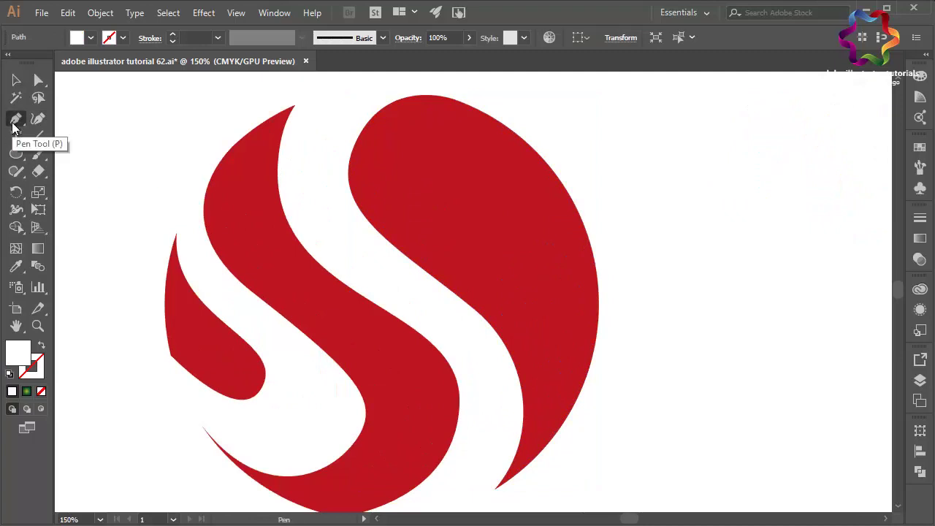
pyautogui.scroll(-3, 505, 388)
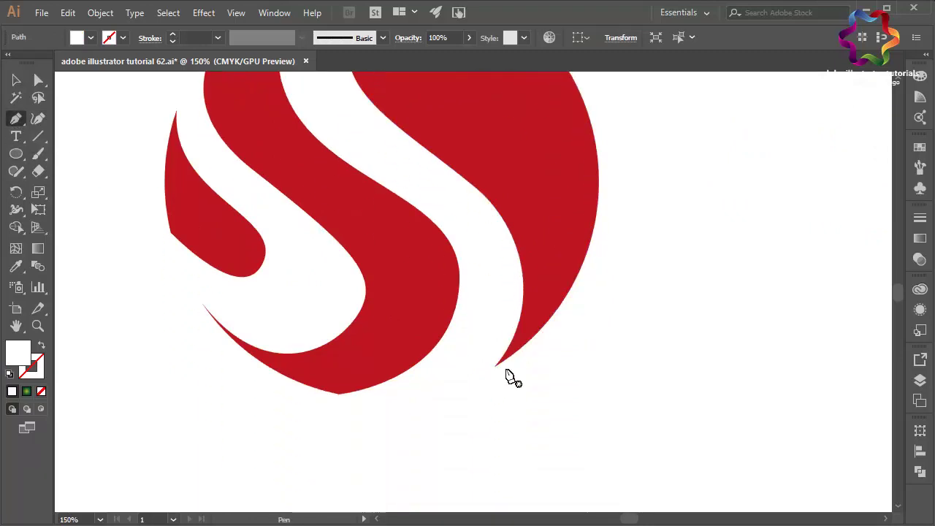
pyautogui.click(338, 394)
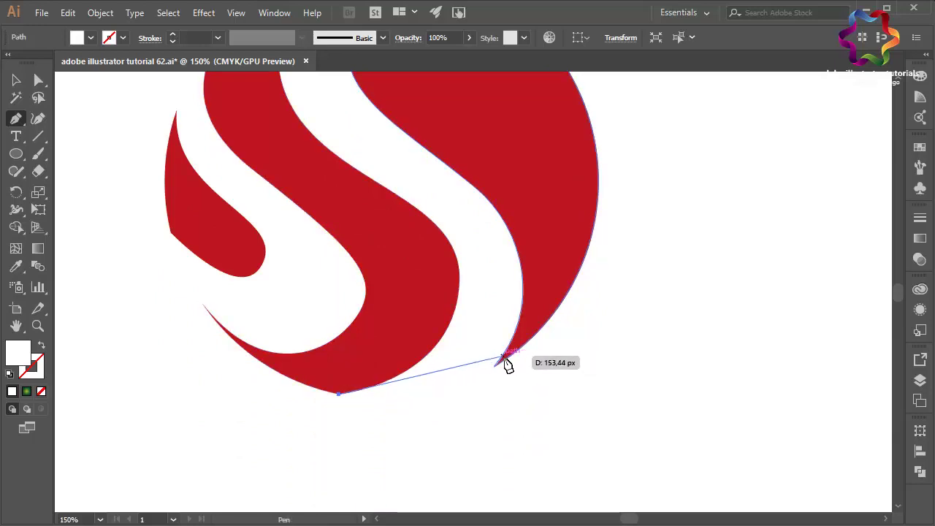
pyautogui.moveTo(496, 365); pyautogui.dragTo(558, 326)
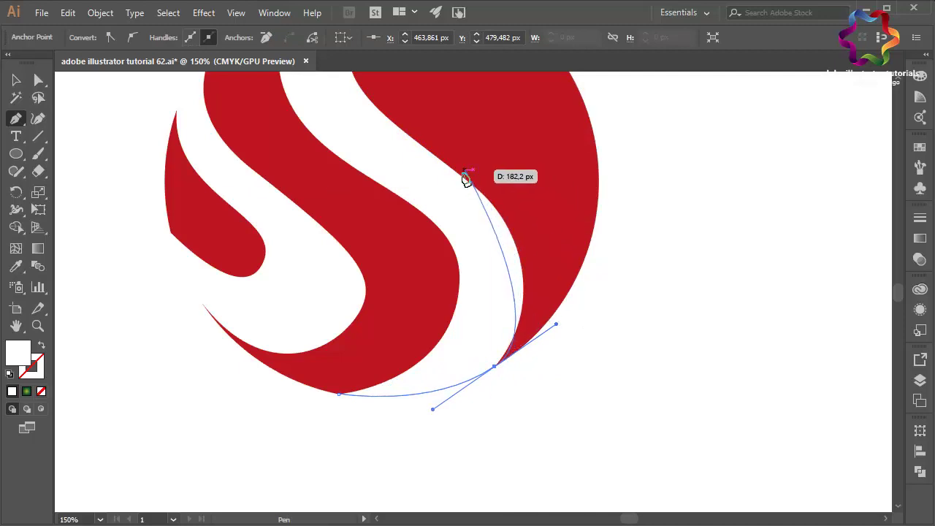
pyautogui.moveTo(465, 180); pyautogui.dragTo(403, 141)
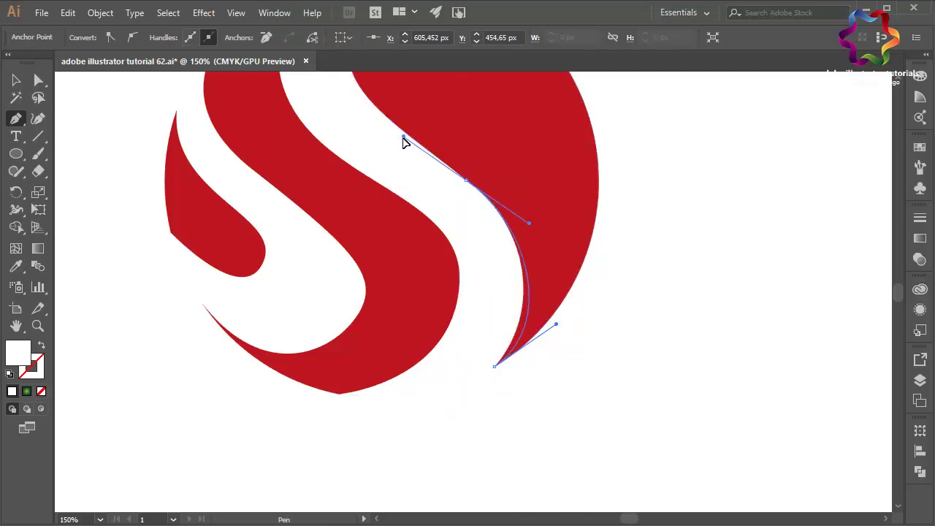
pyautogui.moveTo(465, 180)
pyautogui.mouseDown()
pyautogui.moveTo(488, 191)
pyautogui.moveTo(468, 183)
pyautogui.mouseUp()
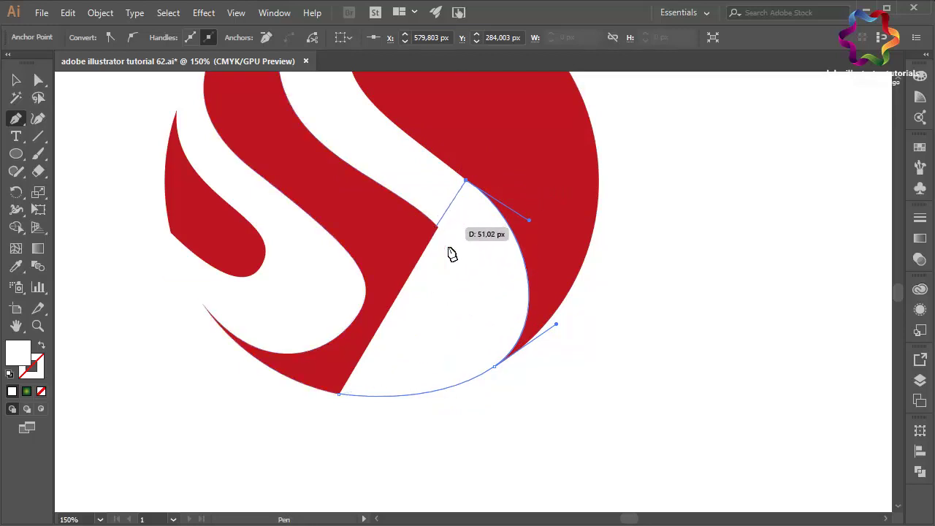
pyautogui.moveTo(438, 333); pyautogui.dragTo(326, 386)
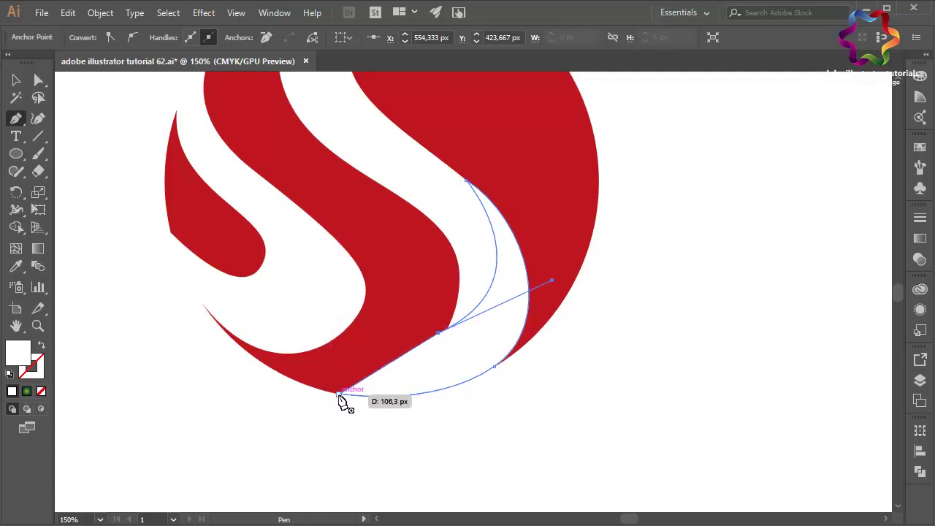
pyautogui.moveTo(324, 400); pyautogui.dragTo(269, 411)
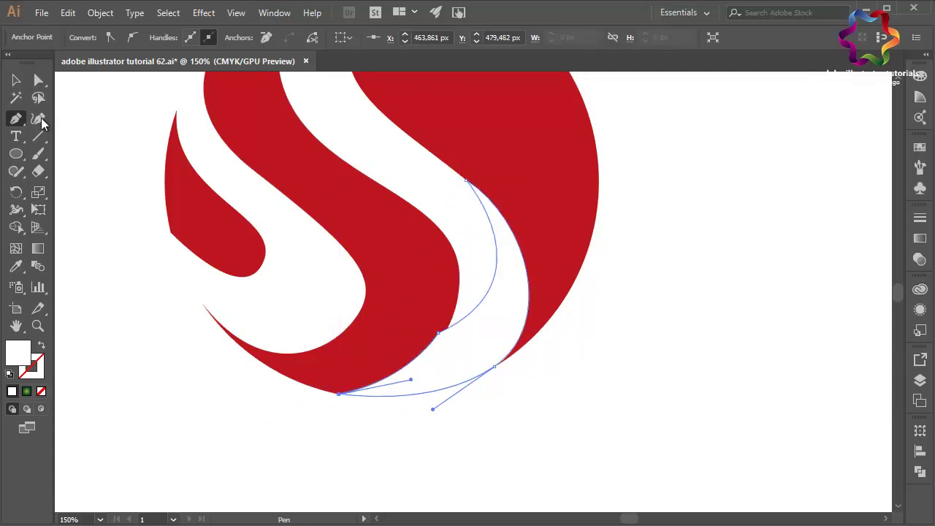
# Step: Shift the crescent's inner point up and right, then fill the crescent with red
pyautogui.click(40, 83)
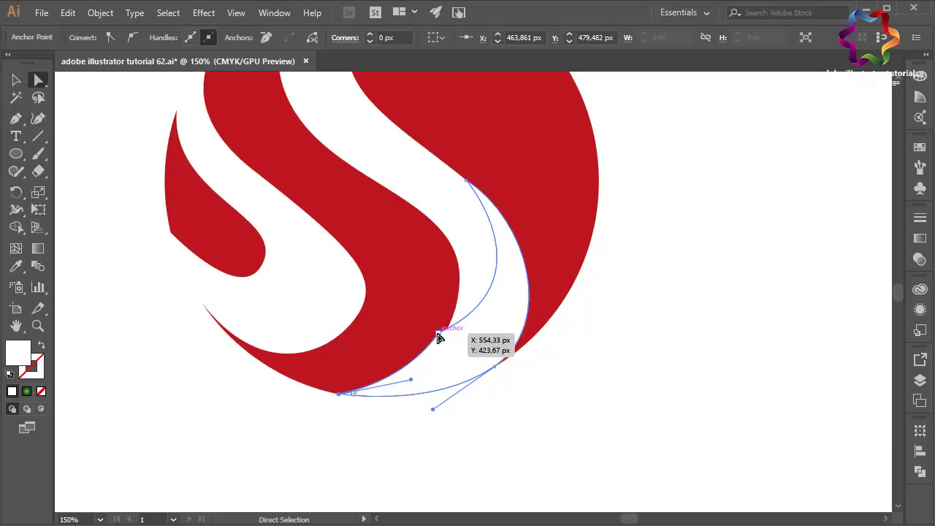
pyautogui.moveTo(438, 333); pyautogui.dragTo(449, 334)
pyautogui.click(494, 342)
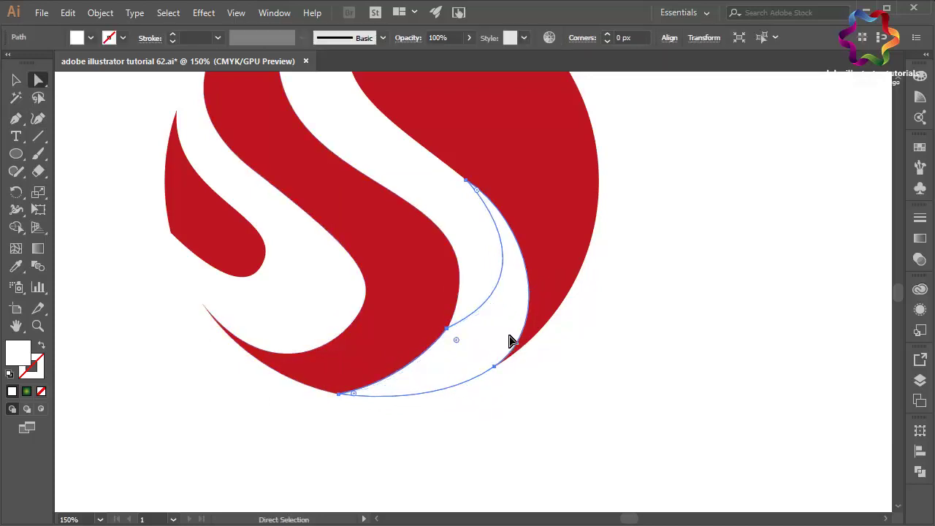
pyautogui.click(921, 149)
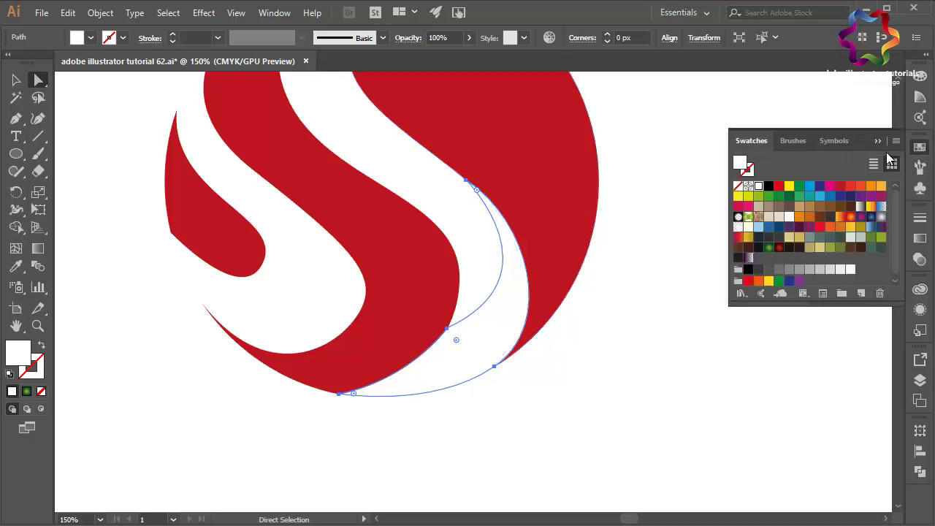
pyautogui.click(841, 187)
pyautogui.scroll(2, 486, 317)
pyautogui.hscroll(-4, 486, 317)
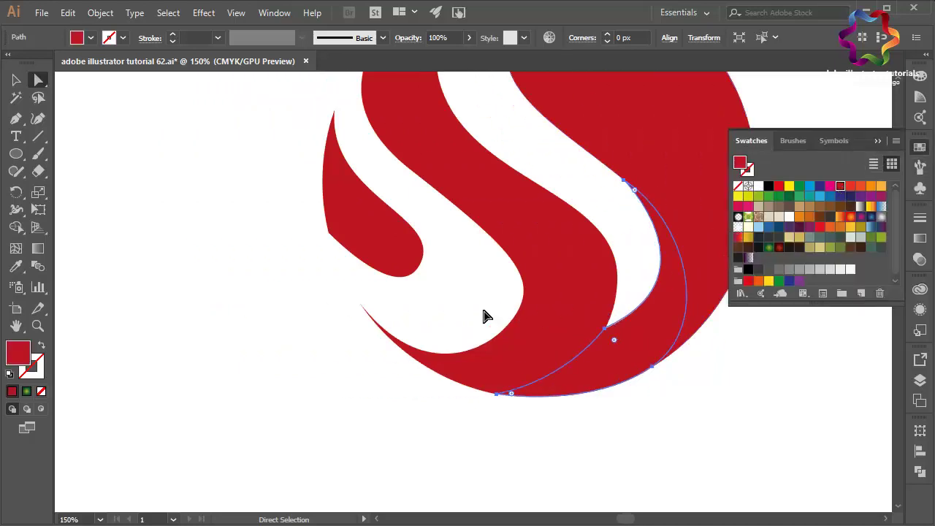
pyautogui.click(16, 119)
pyautogui.scroll(4, 366, 226)
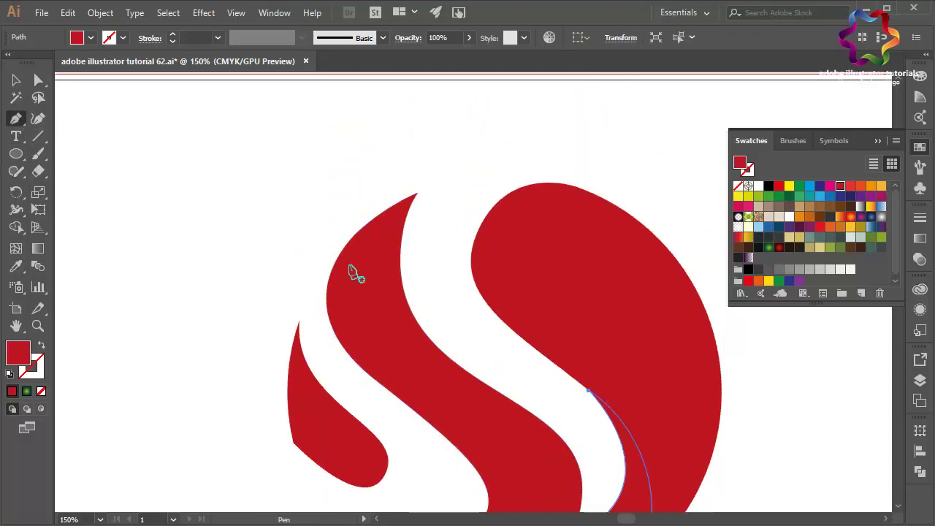
# Step: Draw a thin closed sliver path along the left red piece's upper-left edge
pyautogui.click(357, 232)
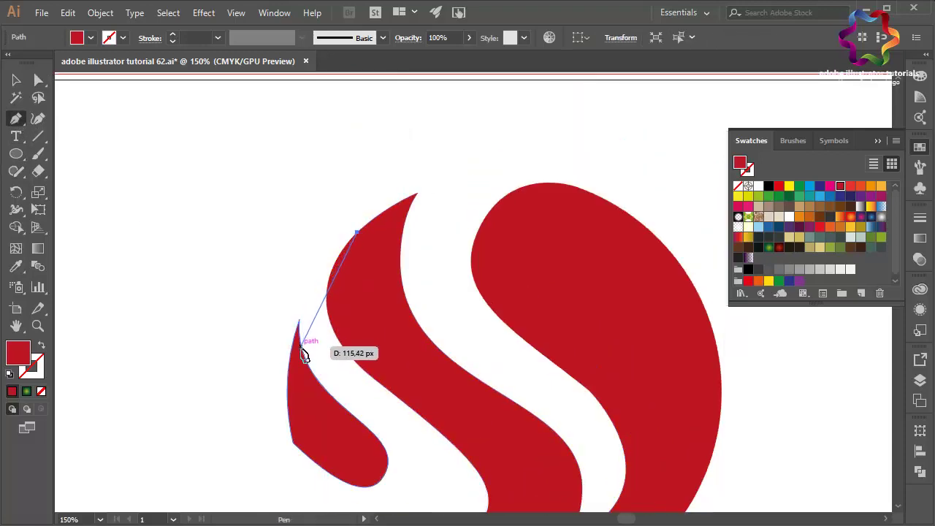
pyautogui.moveTo(302, 350); pyautogui.dragTo(326, 401)
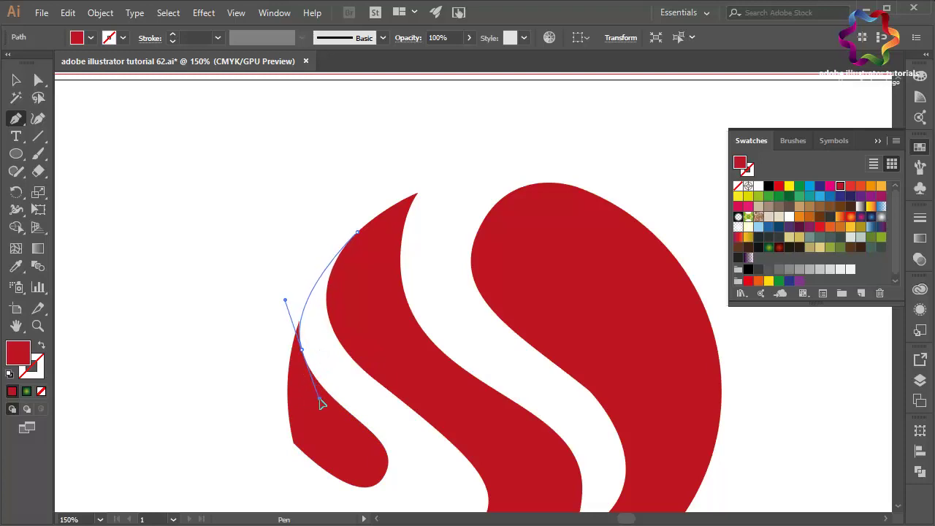
pyautogui.moveTo(323, 402); pyautogui.dragTo(320, 400)
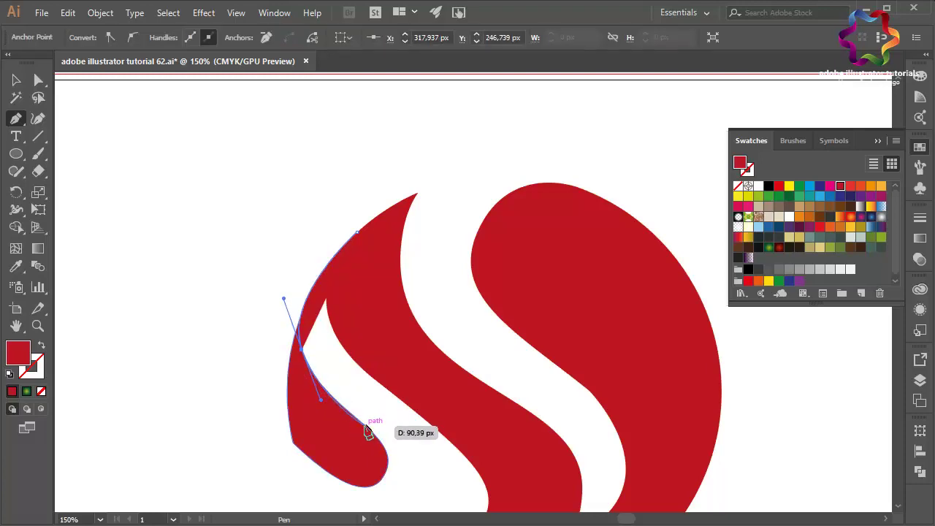
pyautogui.click(361, 422)
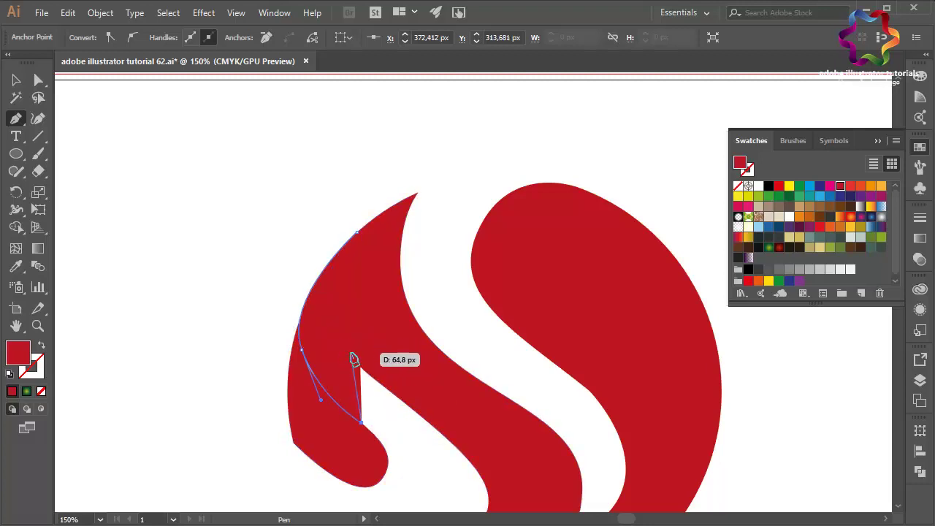
pyautogui.moveTo(350, 354); pyautogui.dragTo(364, 313)
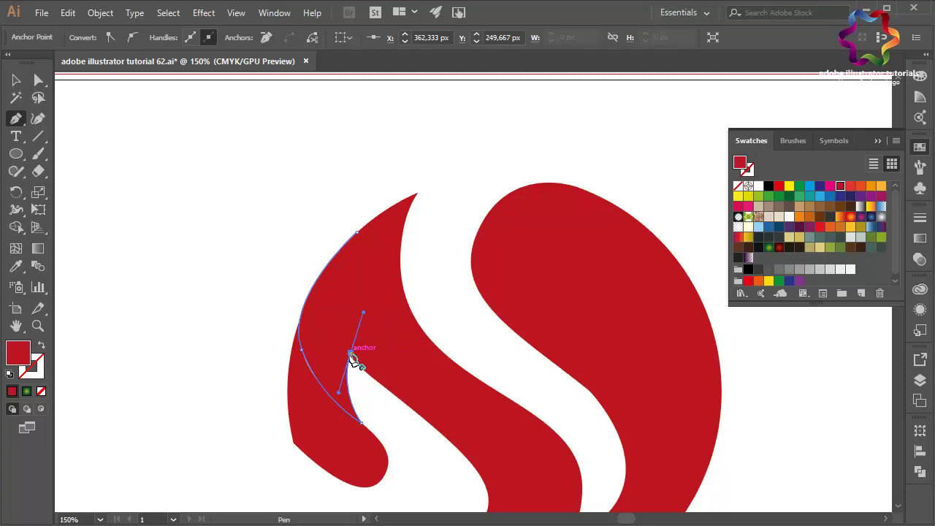
pyautogui.moveTo(357, 233); pyautogui.dragTo(404, 183)
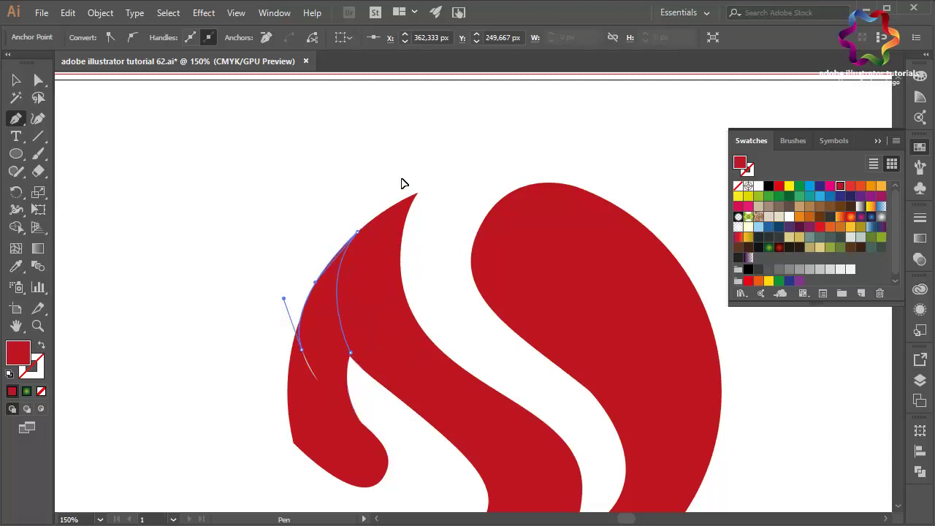
# Step: Nudge the sliver's left-edge anchor slightly down
pyautogui.click(38, 82)
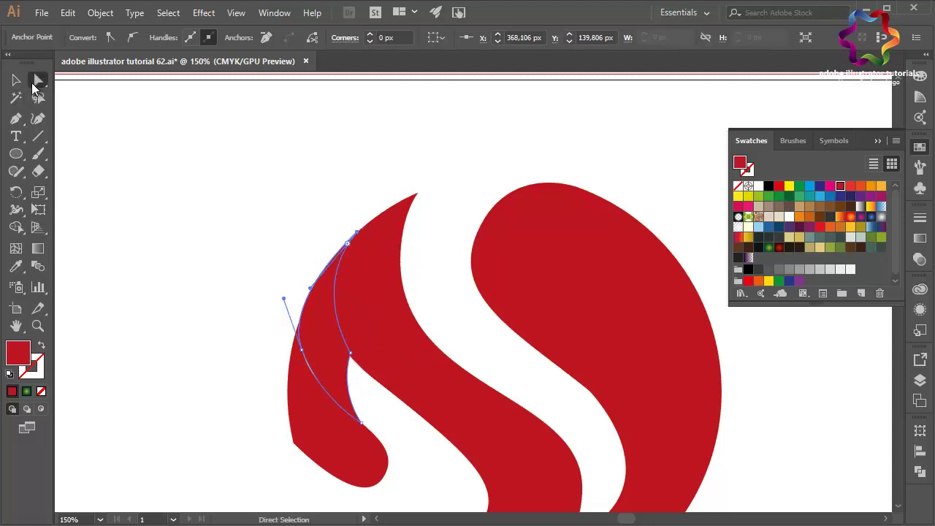
pyautogui.click(303, 351)
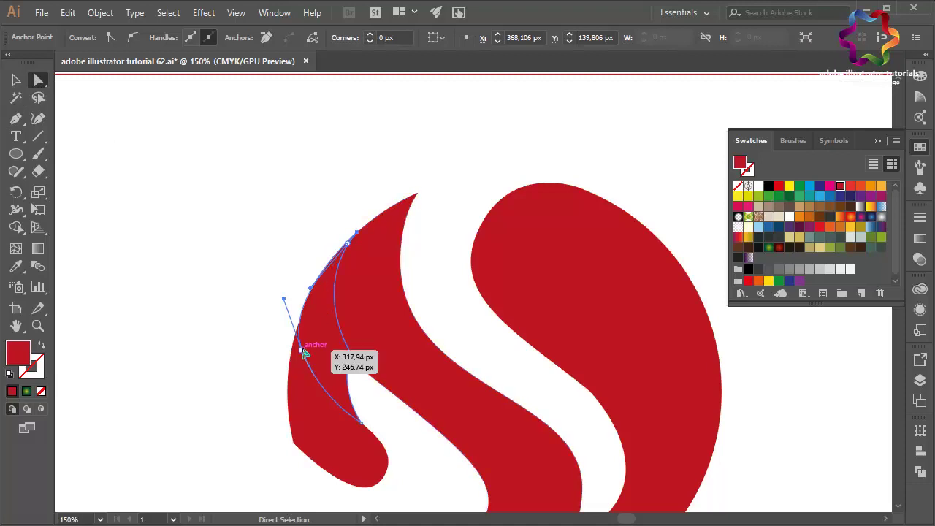
pyautogui.moveTo(304, 352); pyautogui.dragTo(304, 355)
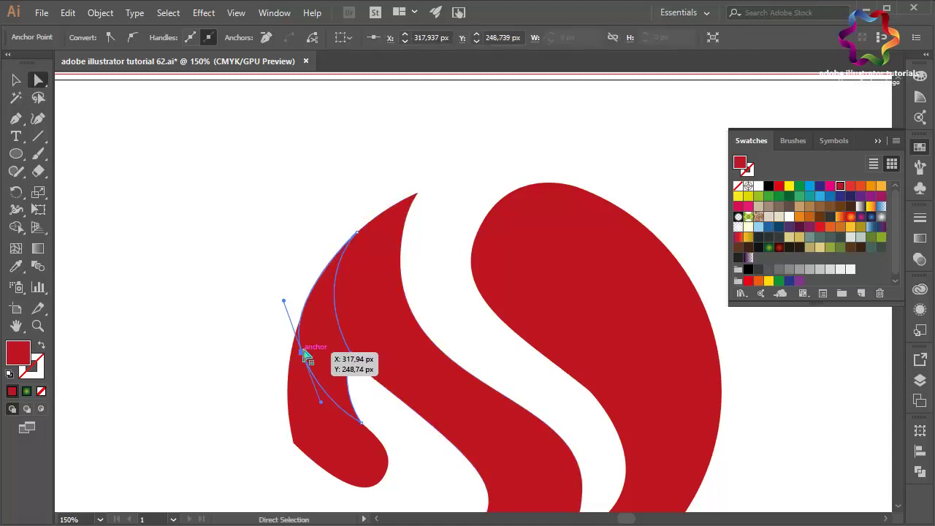
pyautogui.click(219, 244)
pyautogui.click(335, 308)
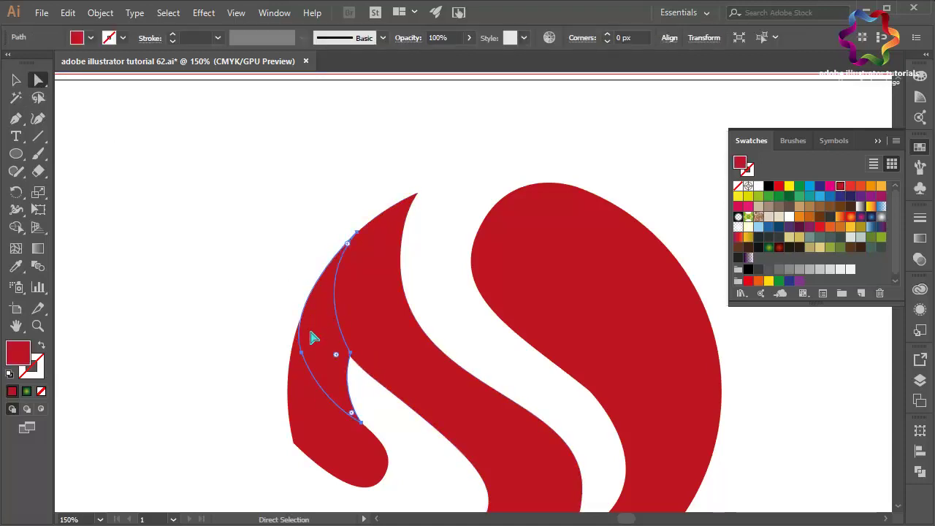
pyautogui.click(302, 353)
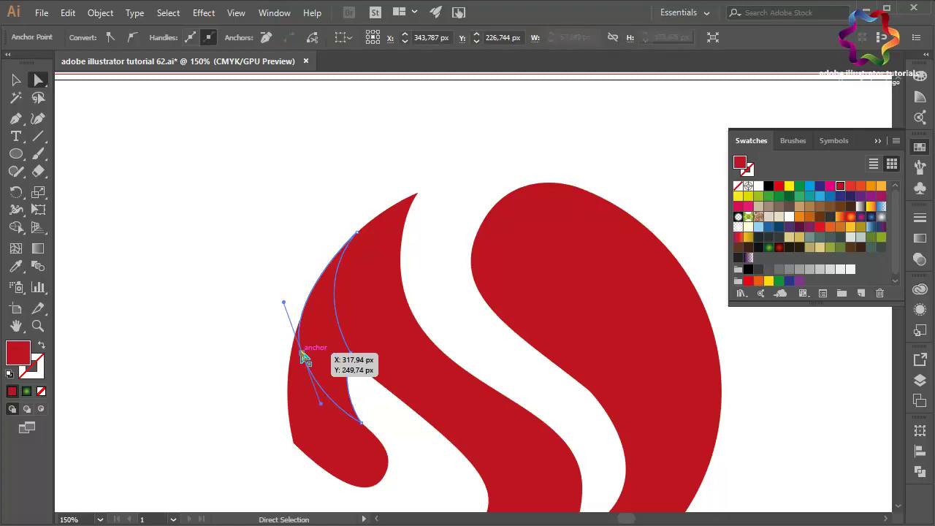
pyautogui.click(217, 305)
# Step: Move a left-side point of the red piece down and adjust its handle to fit the sliver
pyautogui.click(365, 340)
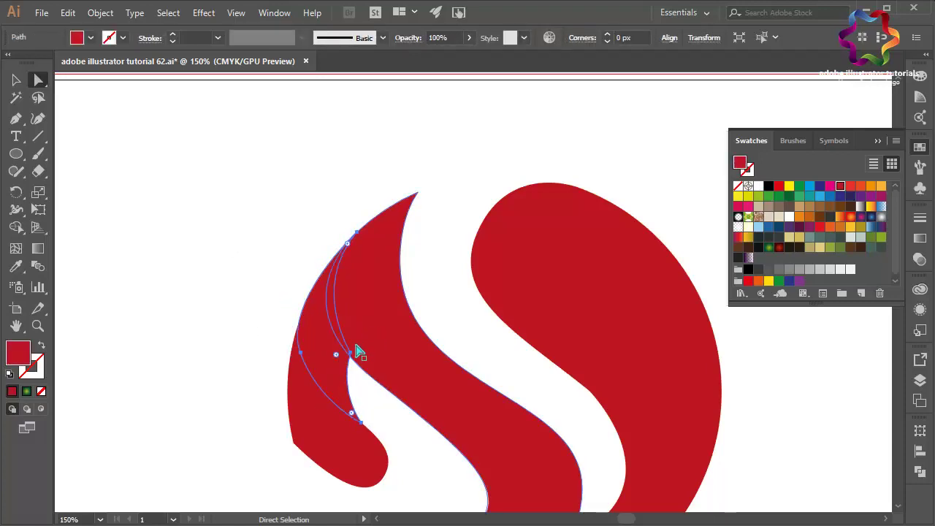
pyautogui.moveTo(351, 354); pyautogui.dragTo(352, 363)
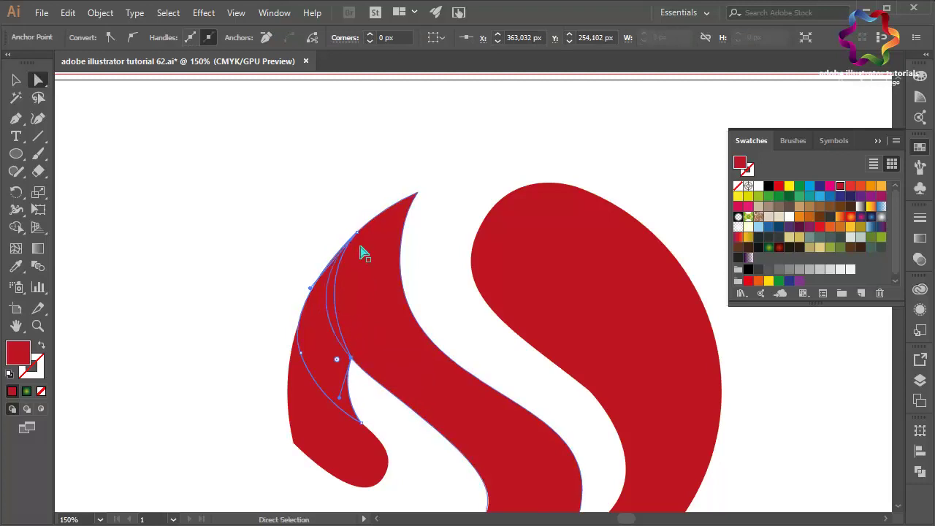
pyautogui.moveTo(310, 291); pyautogui.dragTo(296, 304)
pyautogui.click(327, 337)
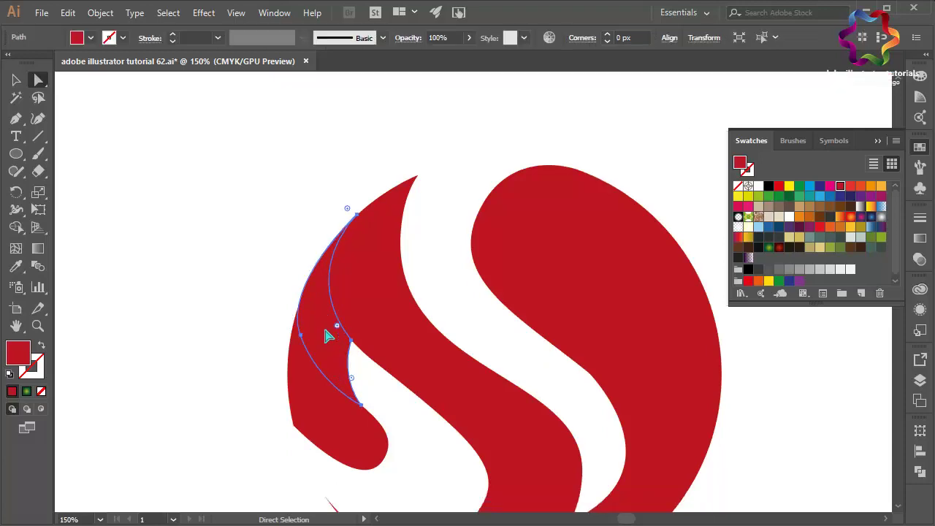
pyautogui.scroll(-4, 328, 335)
pyautogui.press('a')
pyautogui.click(879, 141)
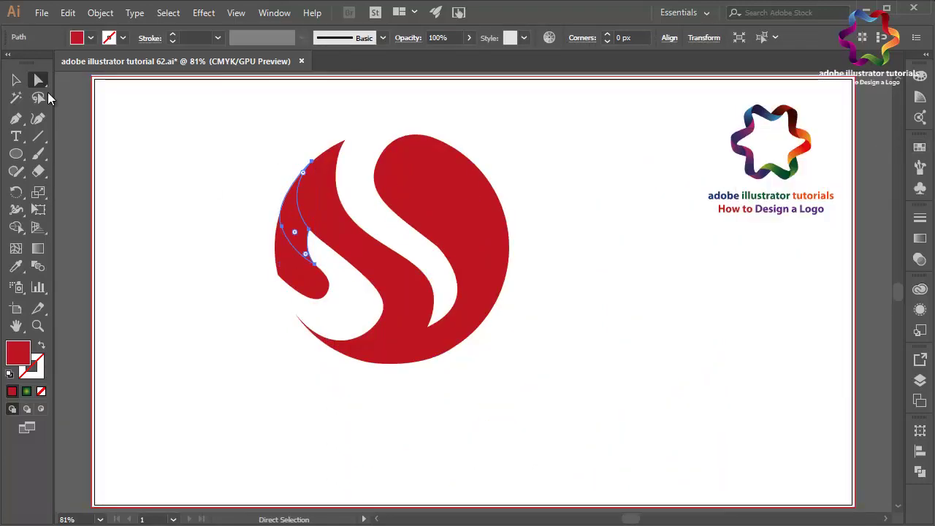
# Step: Fill the small lower-left hook with the orange-red gradient, angled across the hook
pyautogui.click(16, 79)
pyautogui.click(69, 132)
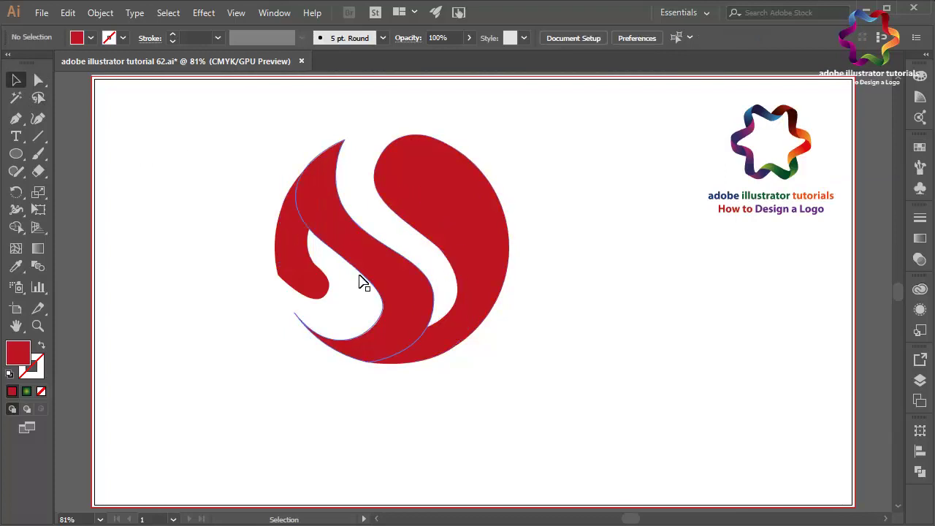
pyautogui.click(297, 280)
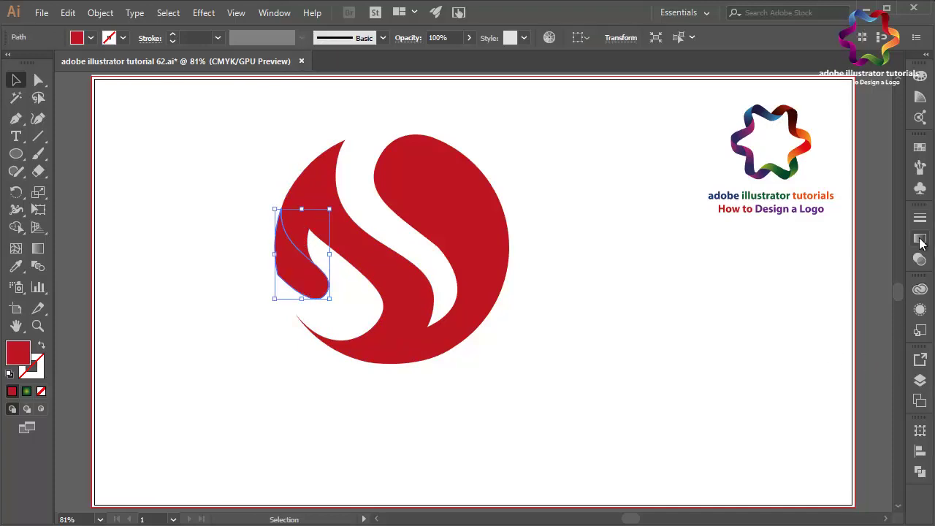
pyautogui.click(920, 147)
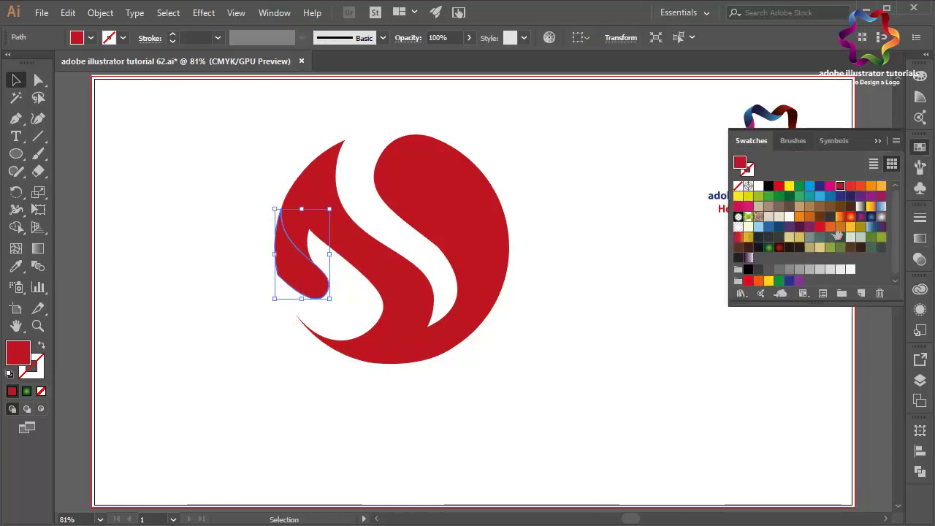
pyautogui.click(850, 219)
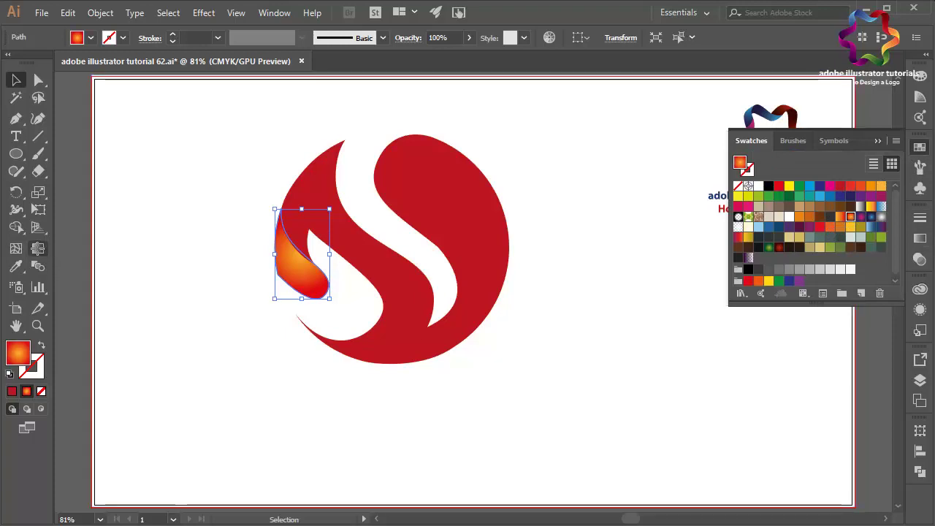
pyautogui.click(38, 250)
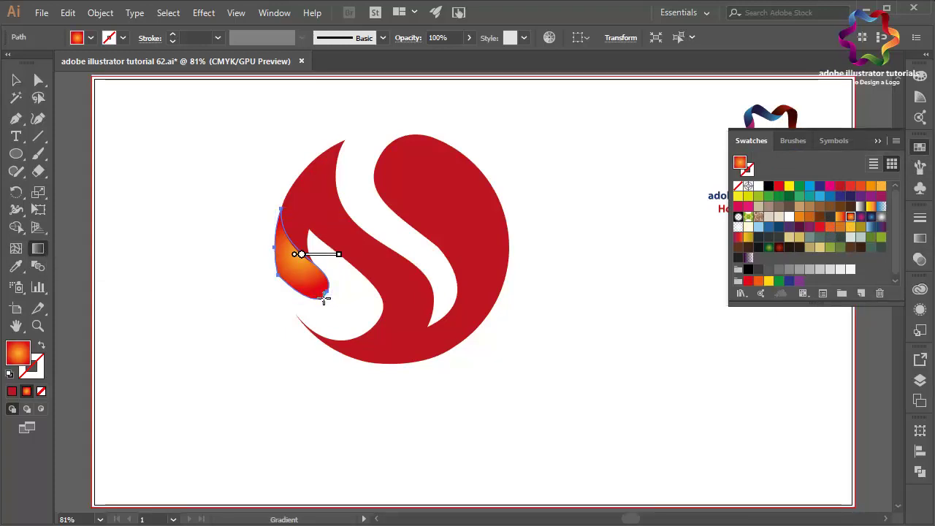
pyautogui.moveTo(247, 246); pyautogui.dragTo(354, 291)
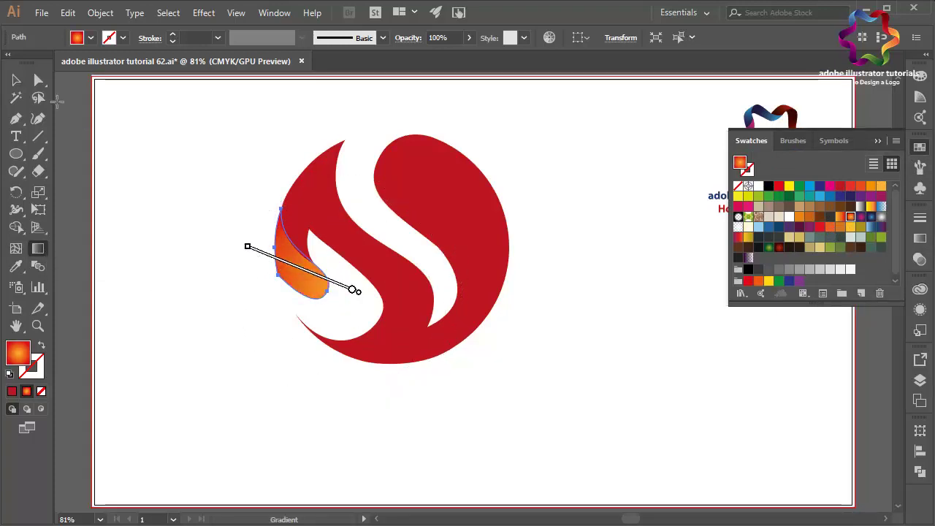
# Step: Fill the upper hook with the orange radial gradient, aimed to run up along the curve
pyautogui.click(16, 80)
pyautogui.click(307, 245)
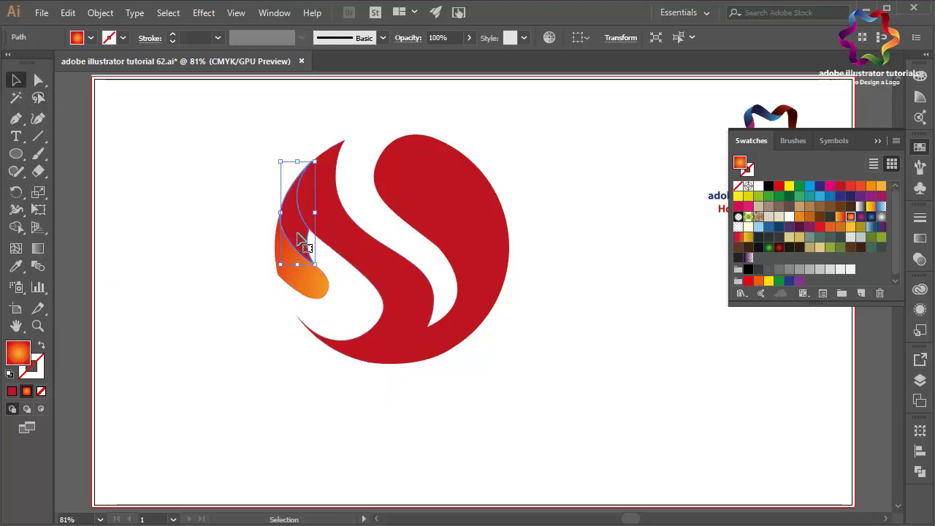
pyautogui.click(851, 217)
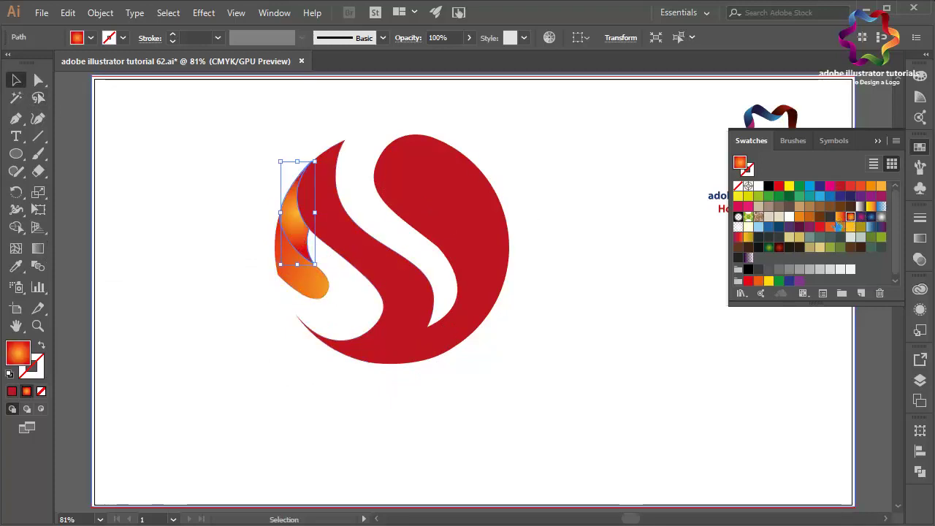
pyautogui.click(37, 248)
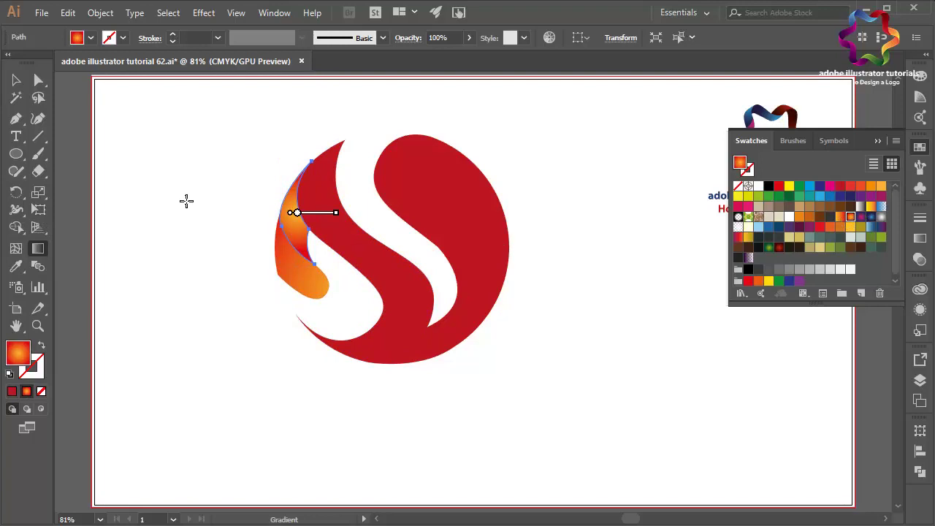
pyautogui.moveTo(312, 151); pyautogui.dragTo(285, 244)
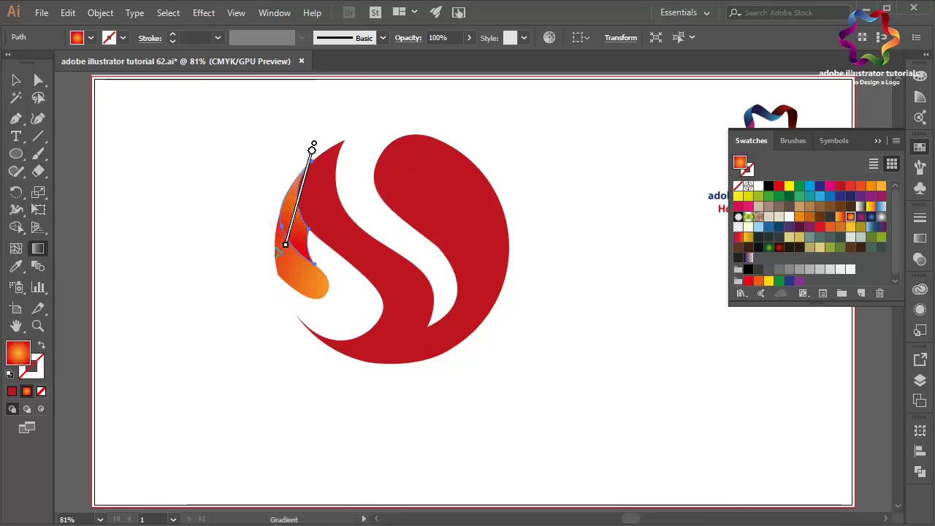
pyautogui.moveTo(272, 206)
pyautogui.mouseDown()
pyautogui.moveTo(315, 241)
pyautogui.moveTo(364, 240)
pyautogui.mouseUp()
pyautogui.moveTo(271, 234); pyautogui.dragTo(311, 164)
pyautogui.moveTo(287, 265); pyautogui.dragTo(314, 187)
pyautogui.press('v')
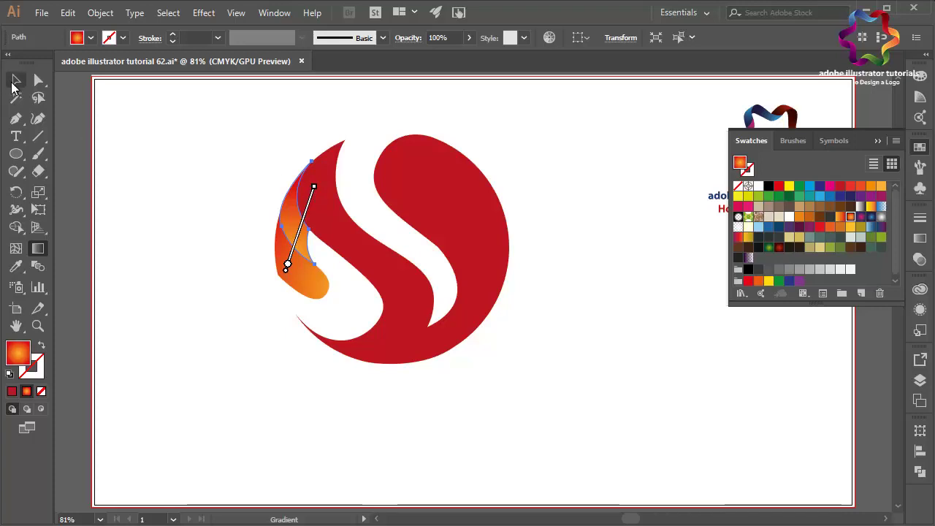
pyautogui.click(84, 121)
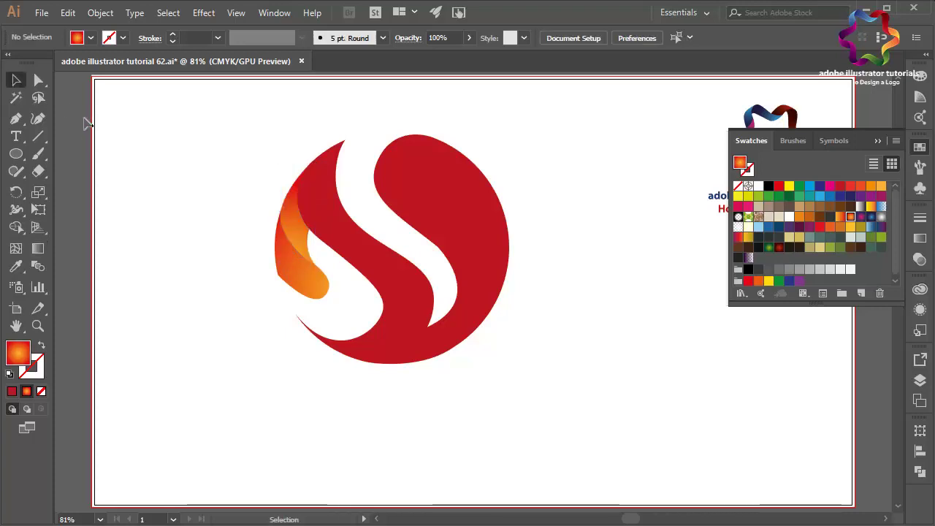
# Step: Fill the middle S band with the purple-pink gradient angled toward the upper right
pyautogui.click(386, 300)
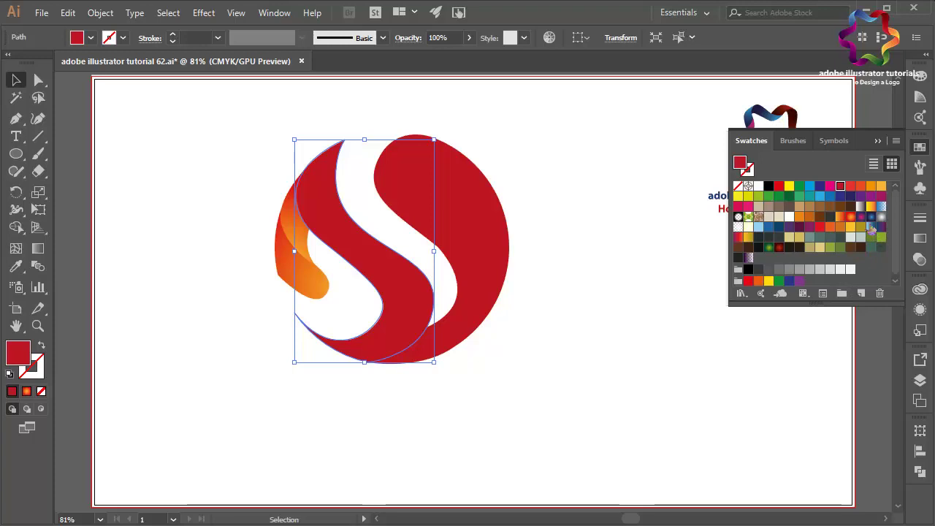
pyautogui.click(862, 219)
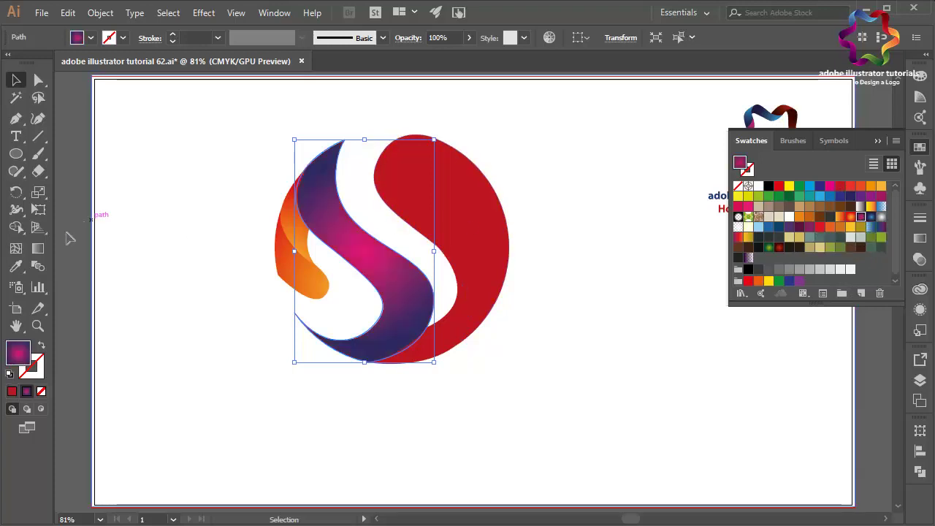
pyautogui.click(38, 250)
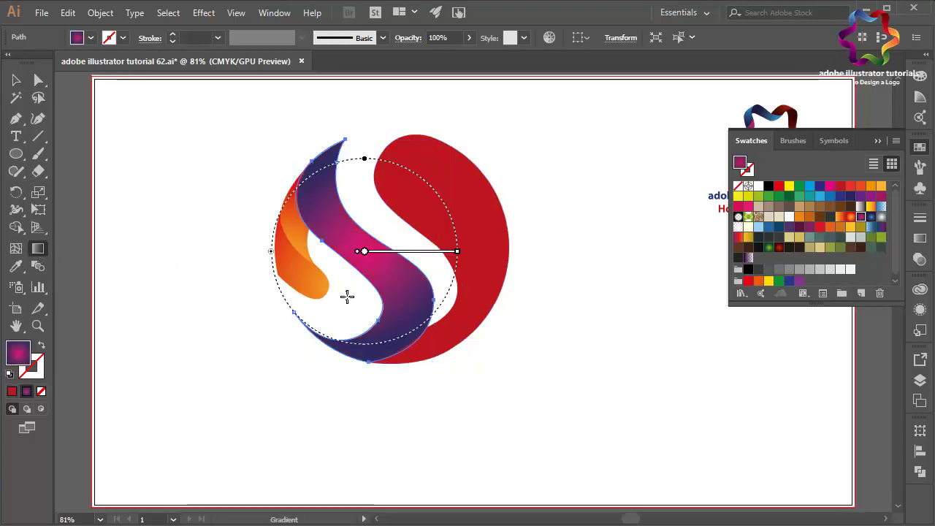
pyautogui.moveTo(351, 296); pyautogui.dragTo(486, 217)
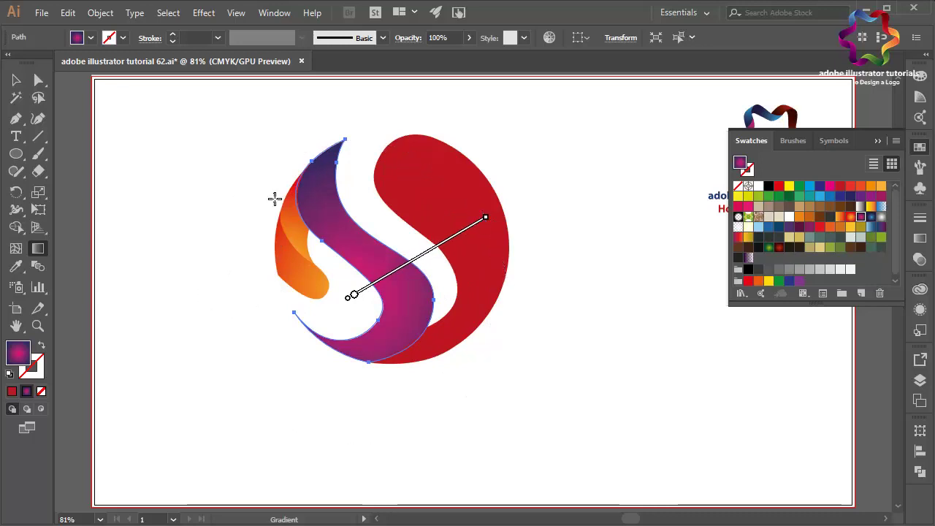
# Step: Give the piece beneath the S band a purple gradient running from upper right to lower left
pyautogui.click(16, 79)
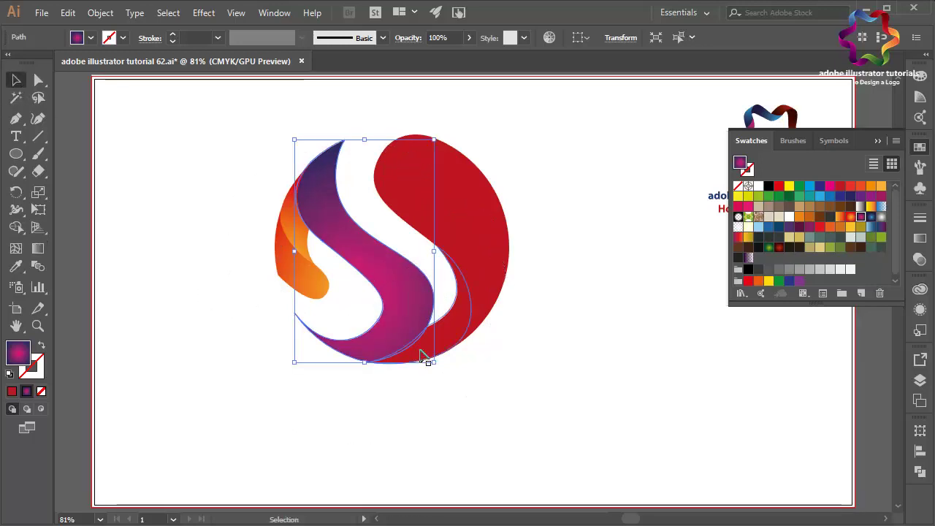
pyautogui.click(447, 328)
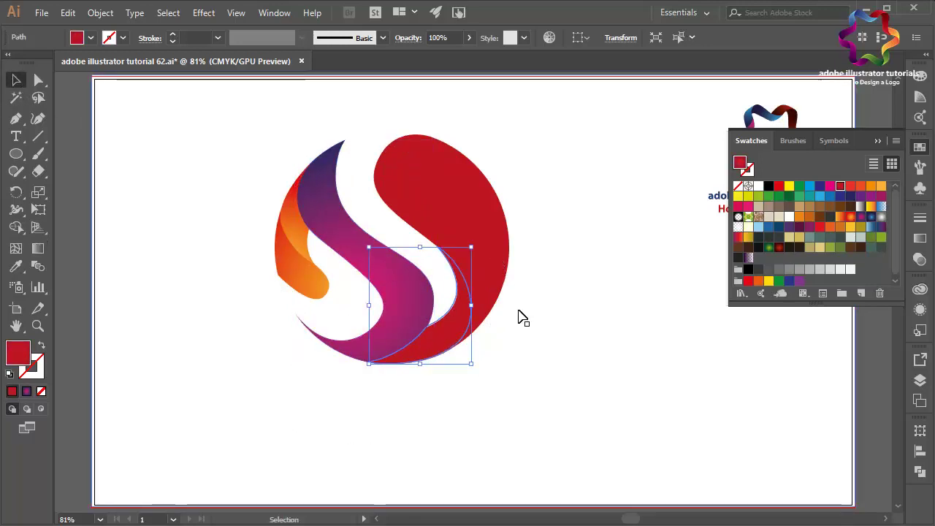
pyautogui.click(861, 218)
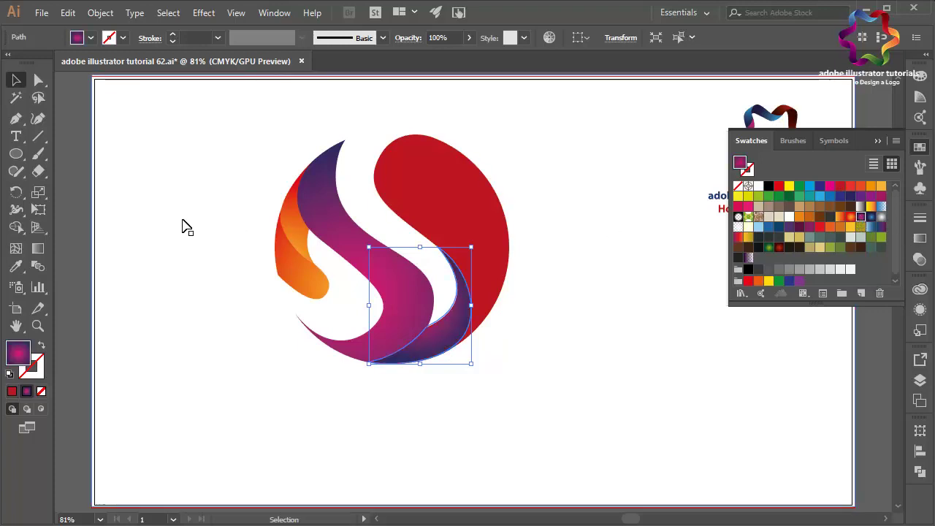
pyautogui.click(38, 250)
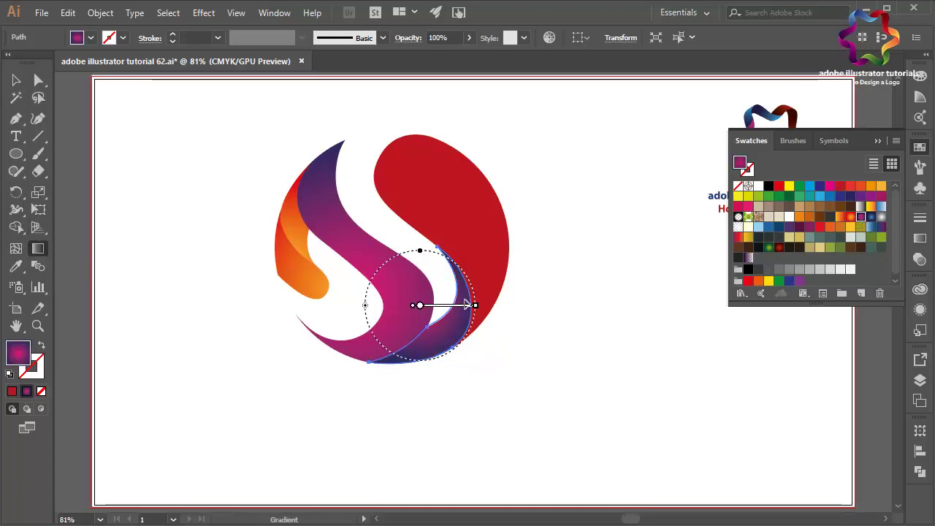
pyautogui.moveTo(483, 272); pyautogui.dragTo(405, 373)
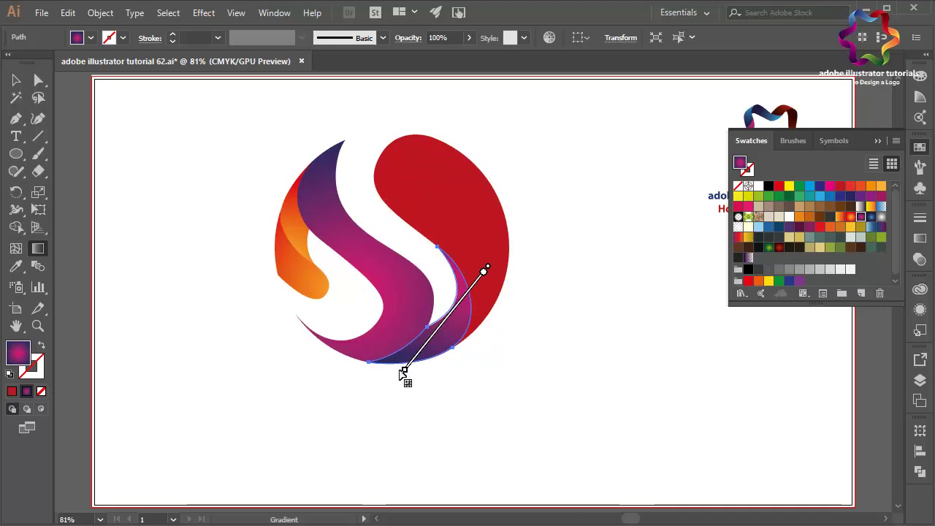
# Step: Fill the top-right piece with the blue radial gradient running from top to bottom
pyautogui.press('v')
pyautogui.click(442, 191)
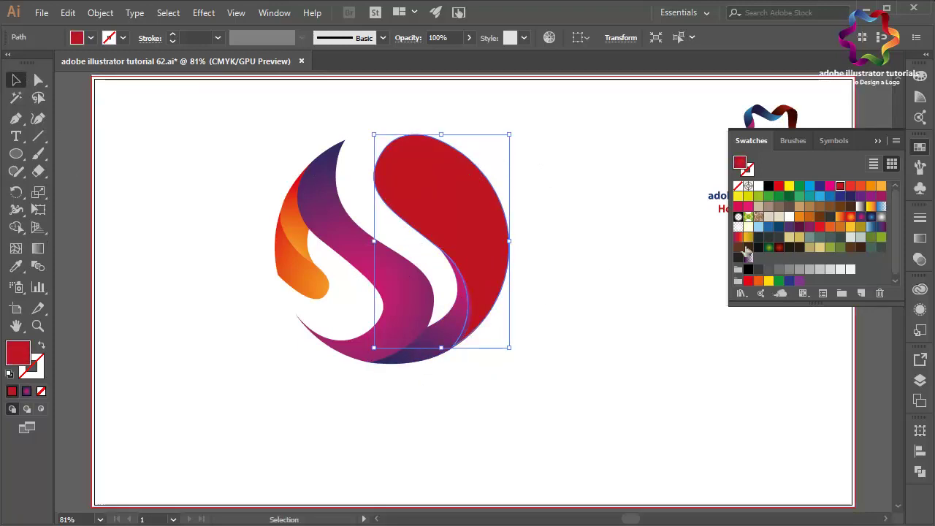
pyautogui.click(769, 247)
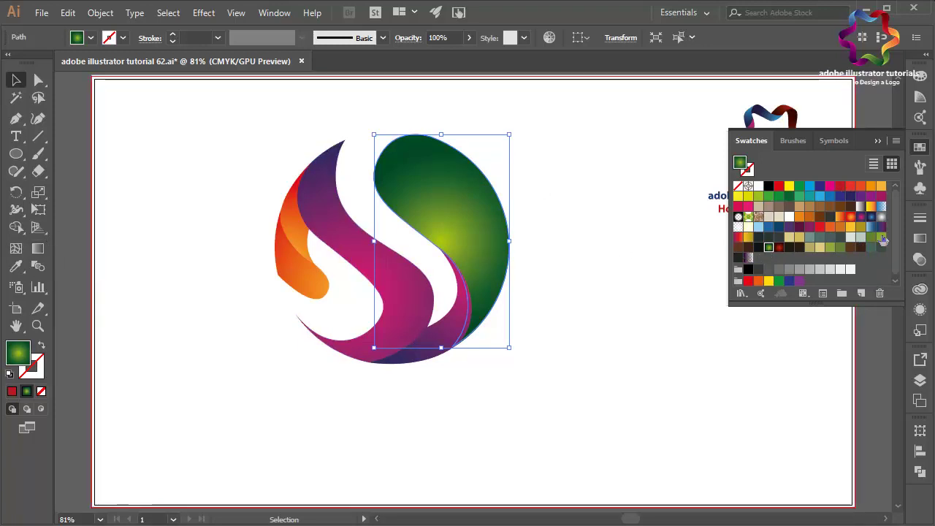
pyautogui.click(871, 217)
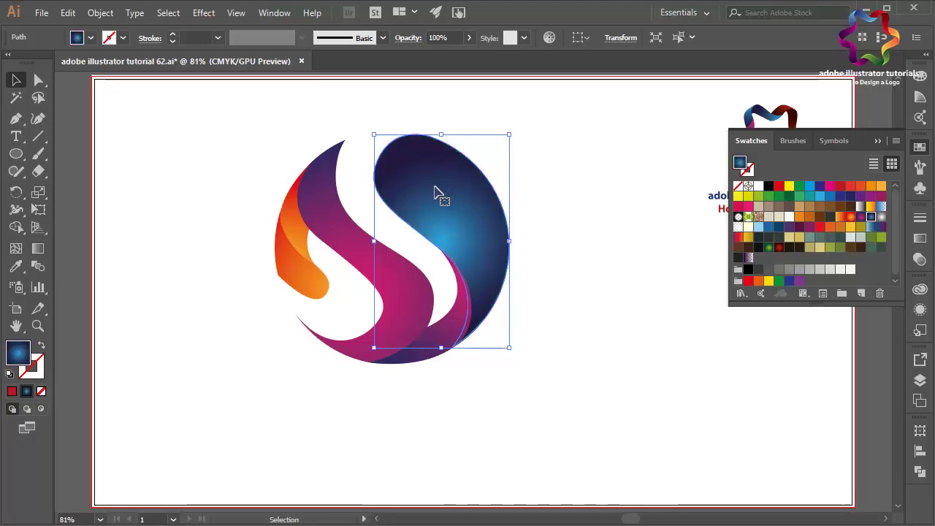
pyautogui.click(35, 250)
pyautogui.moveTo(510, 189)
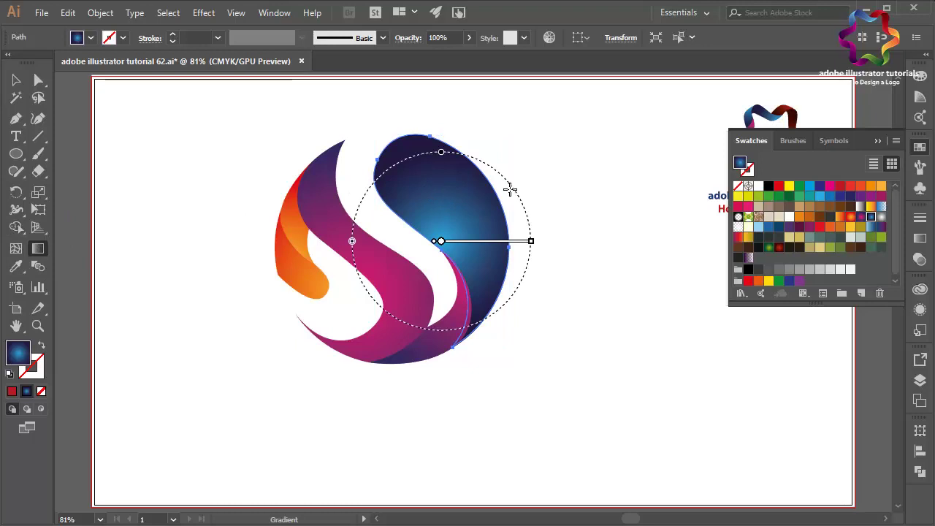
pyautogui.moveTo(466, 135); pyautogui.dragTo(472, 364)
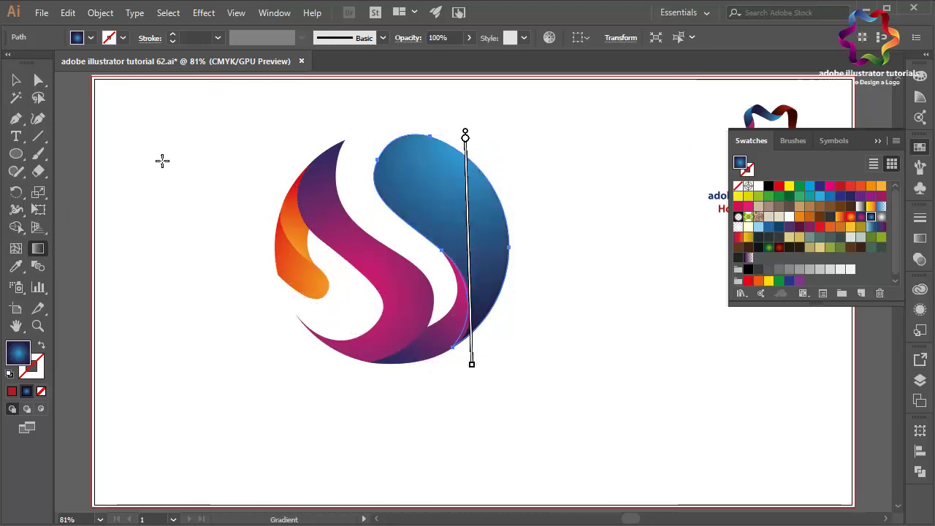
pyautogui.click(16, 81)
pyautogui.click(78, 125)
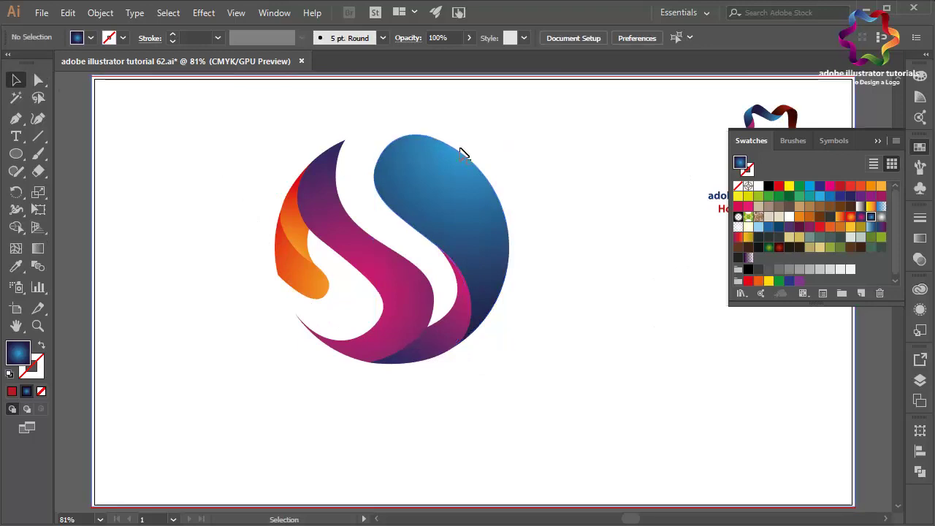
pyautogui.click(880, 147)
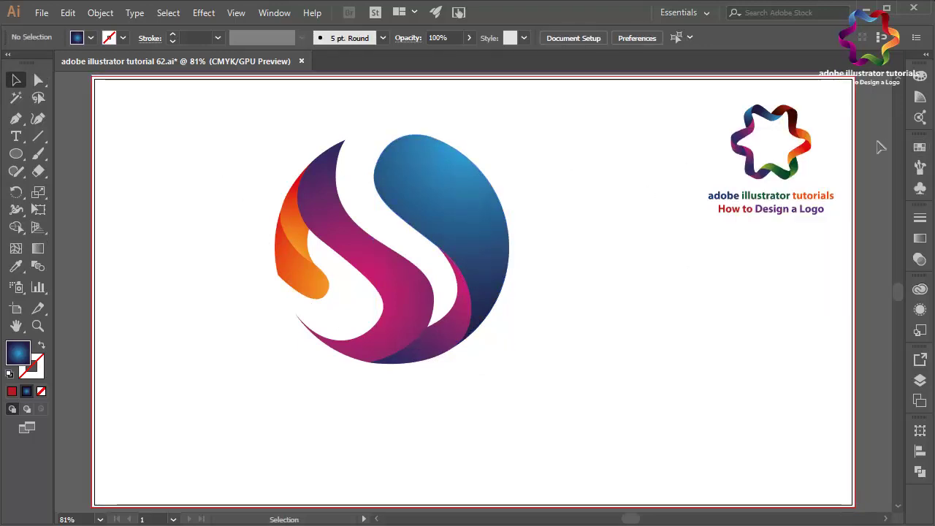